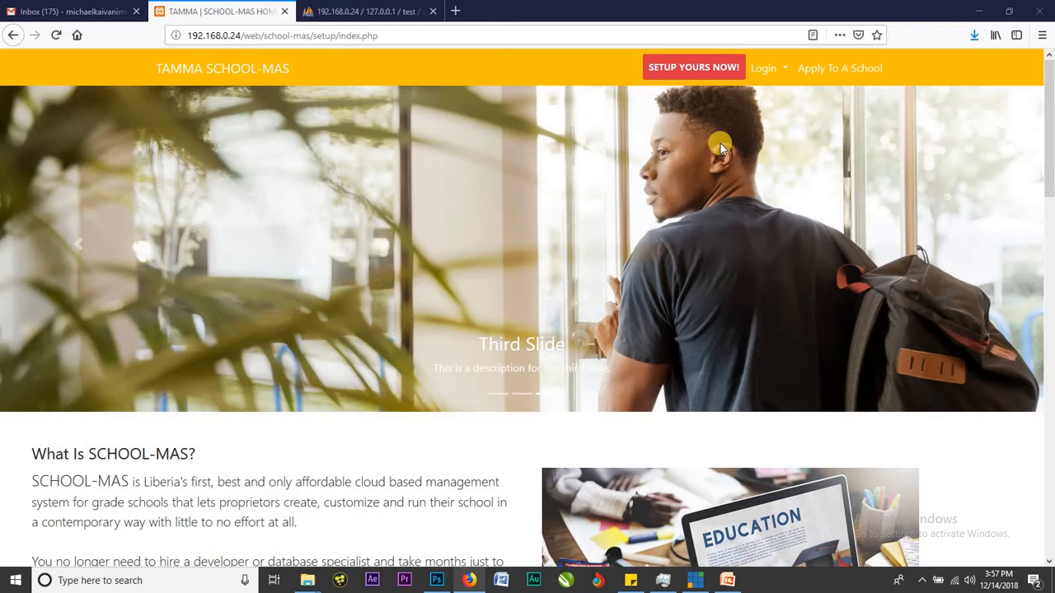
Open the 'Setup A Management System For Your School' form with the SETUP YOURS NOW! button.
click(695, 75)
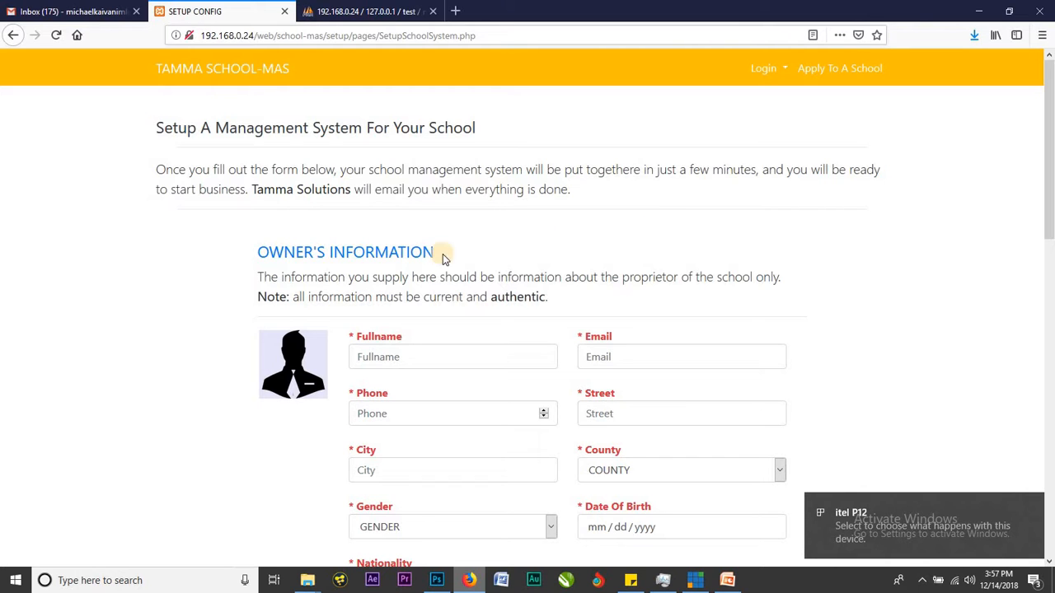
scroll(706, 207, down, 4)
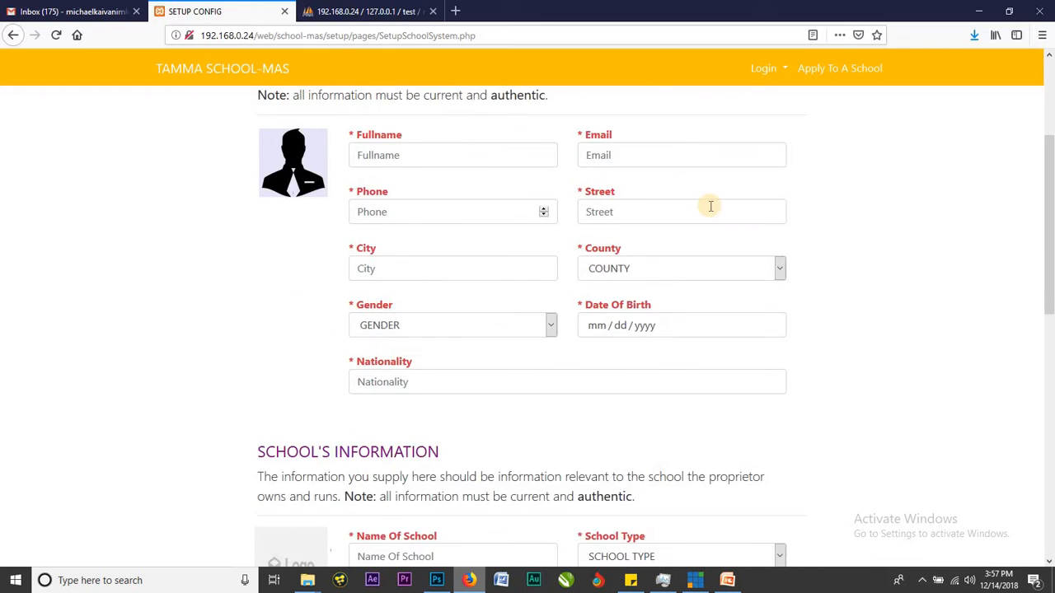
scroll(626, 193, up, 3)
scroll(277, 107, down, 2)
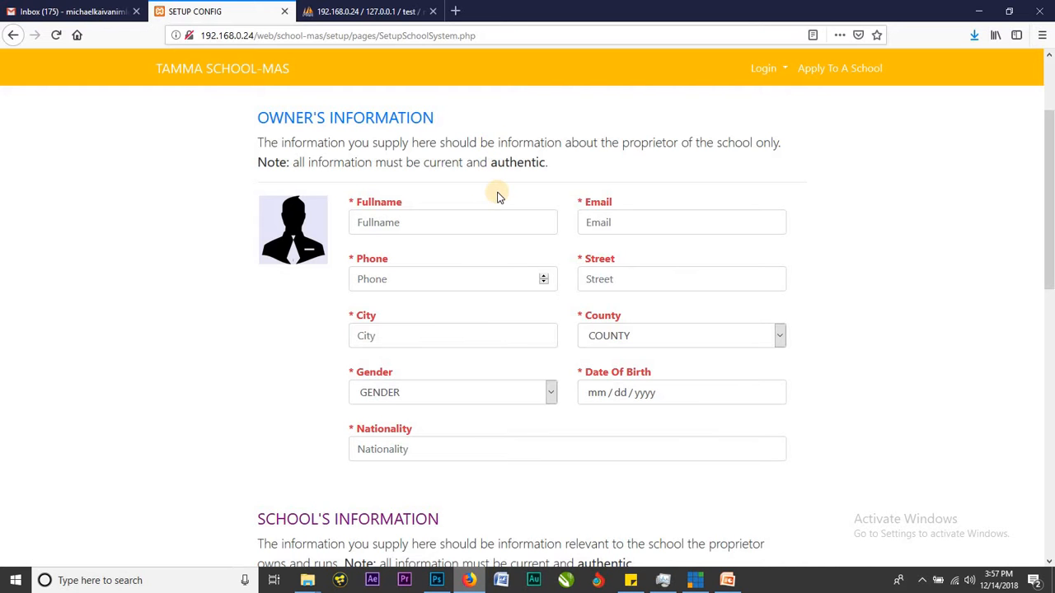
scroll(497, 195, down, 8)
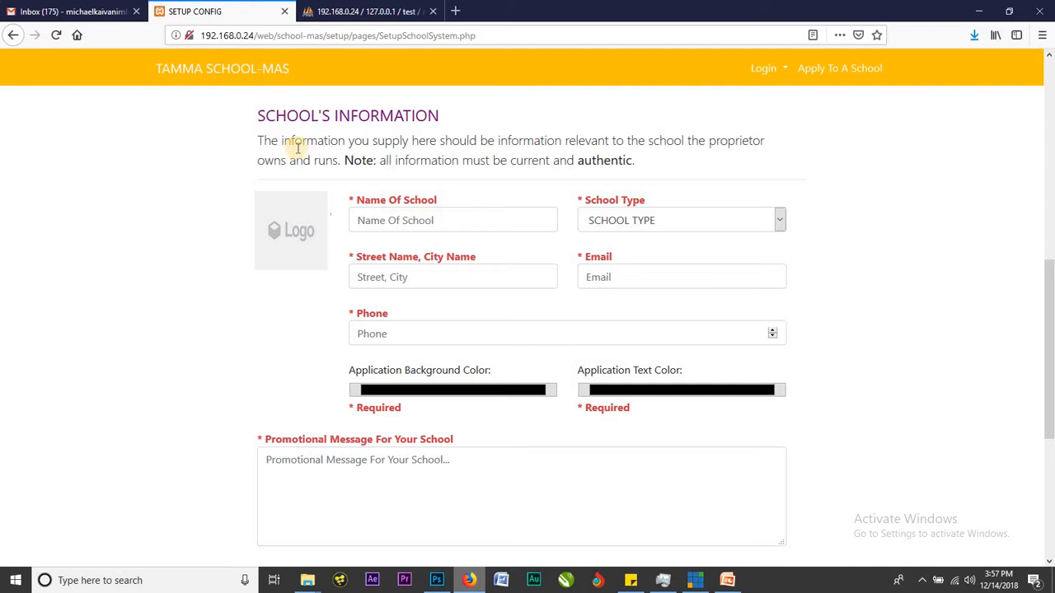
scroll(487, 161, down, 3)
scroll(488, 160, down, 4)
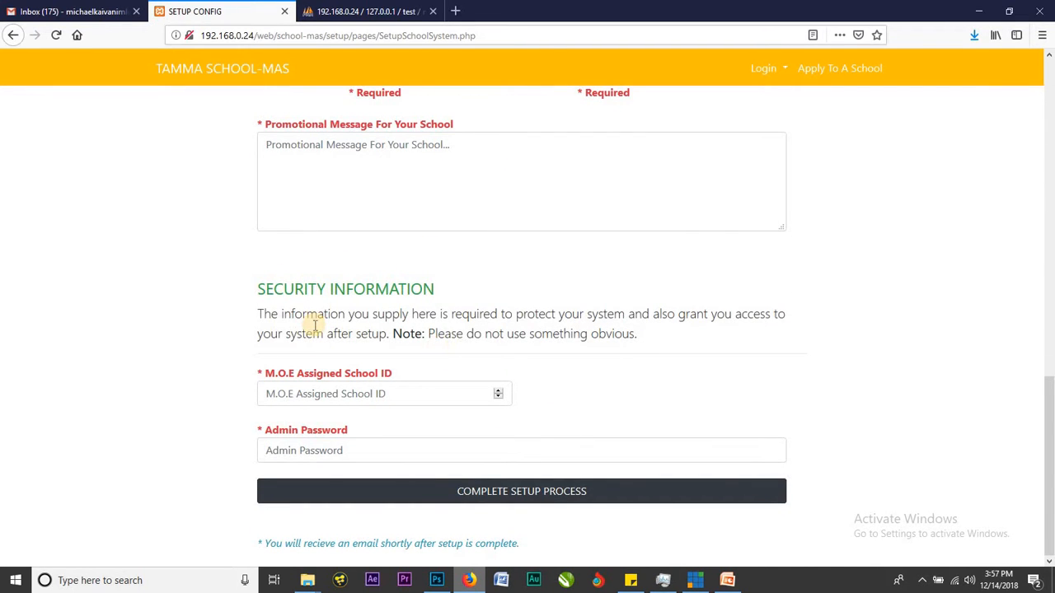
click(371, 392)
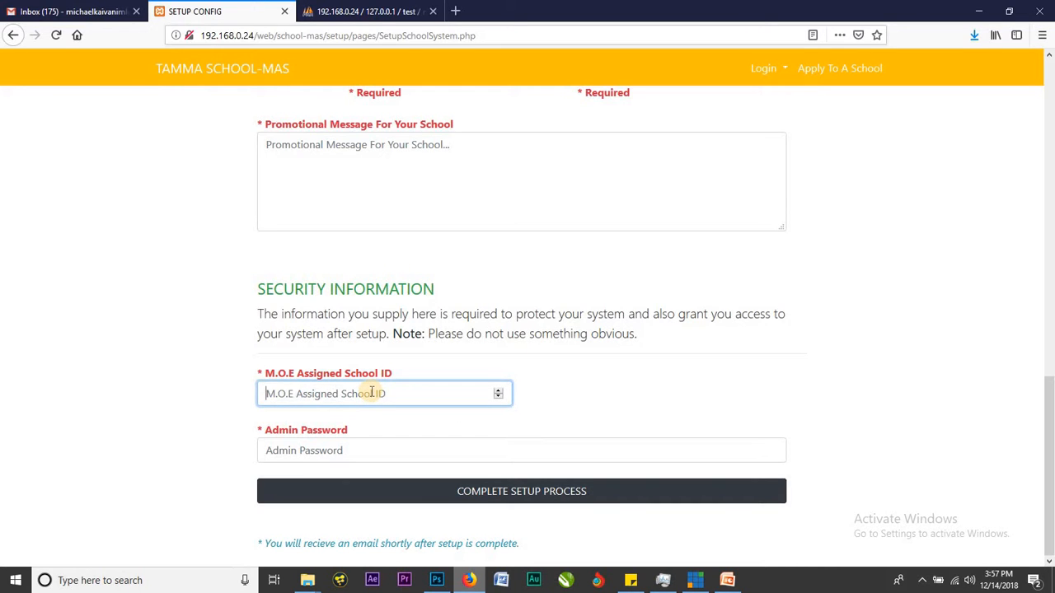
click(401, 451)
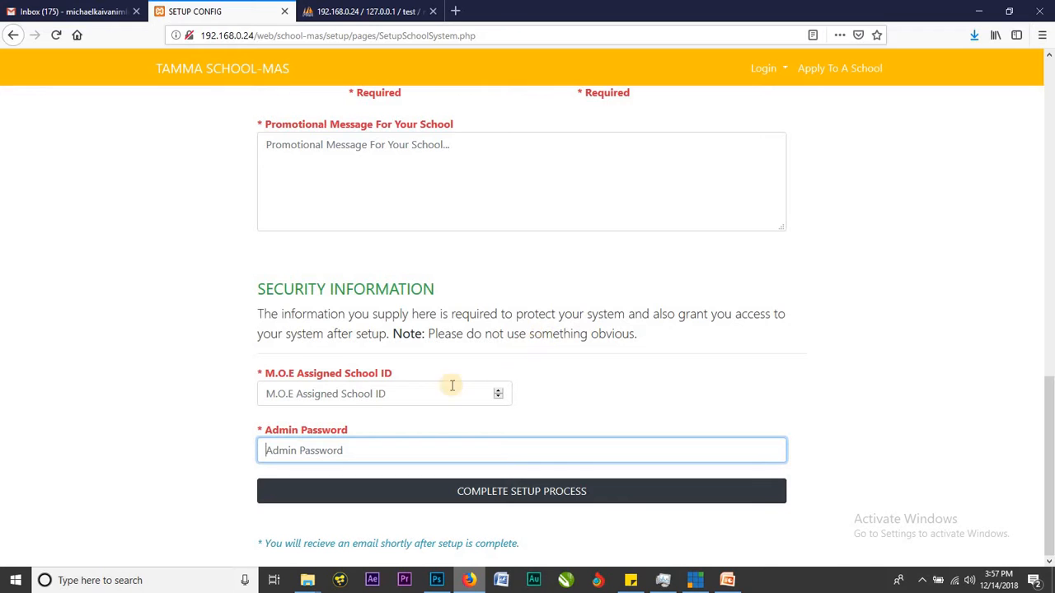
double_click(365, 374)
click(374, 390)
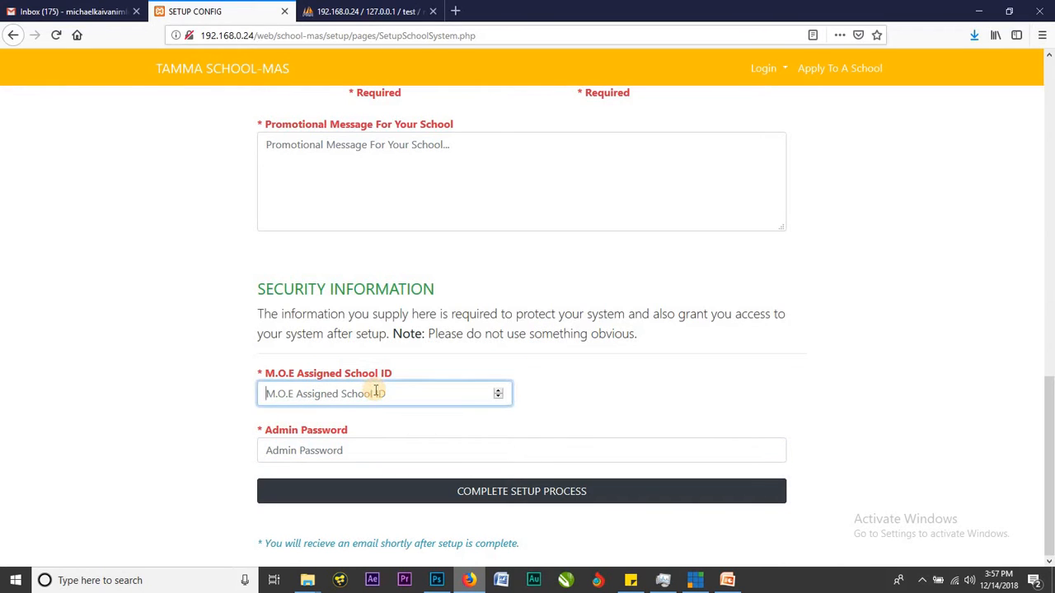
scroll(524, 349, up, 5)
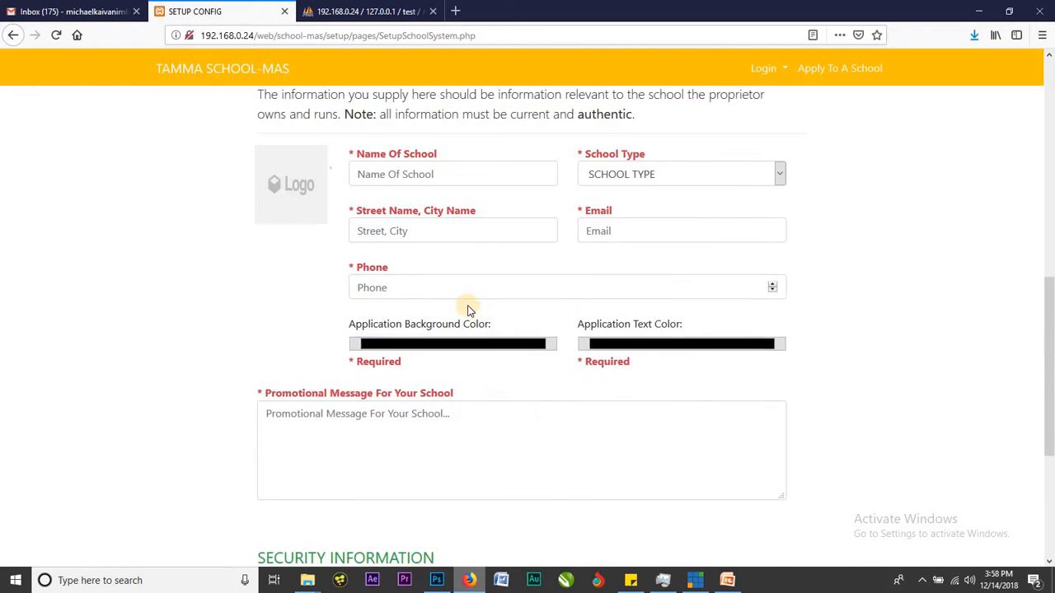
click(457, 307)
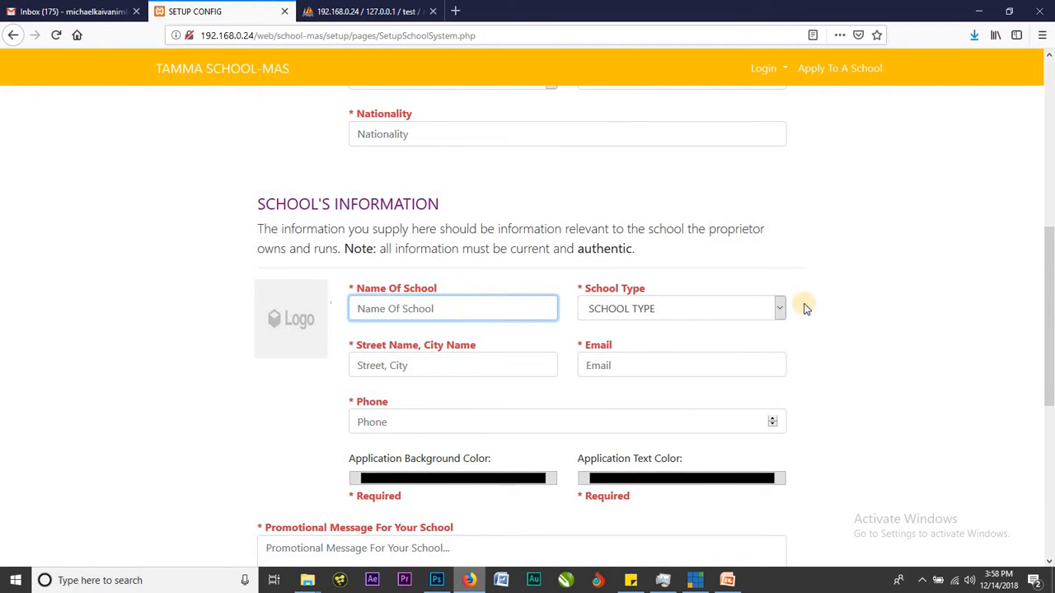
scroll(835, 303, down, 1)
scroll(835, 304, down, 1)
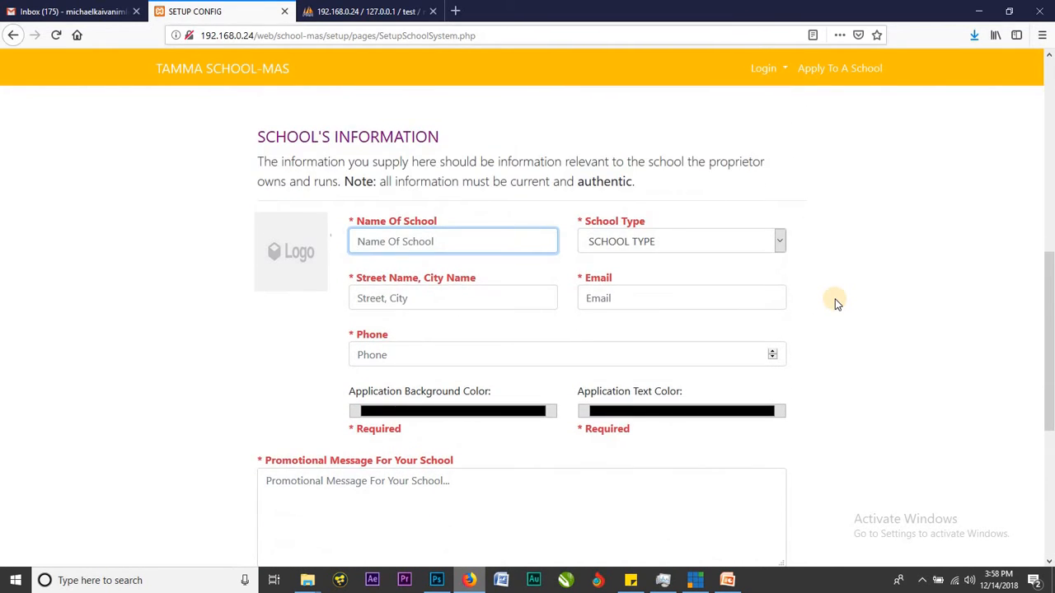
scroll(835, 303, down, 2)
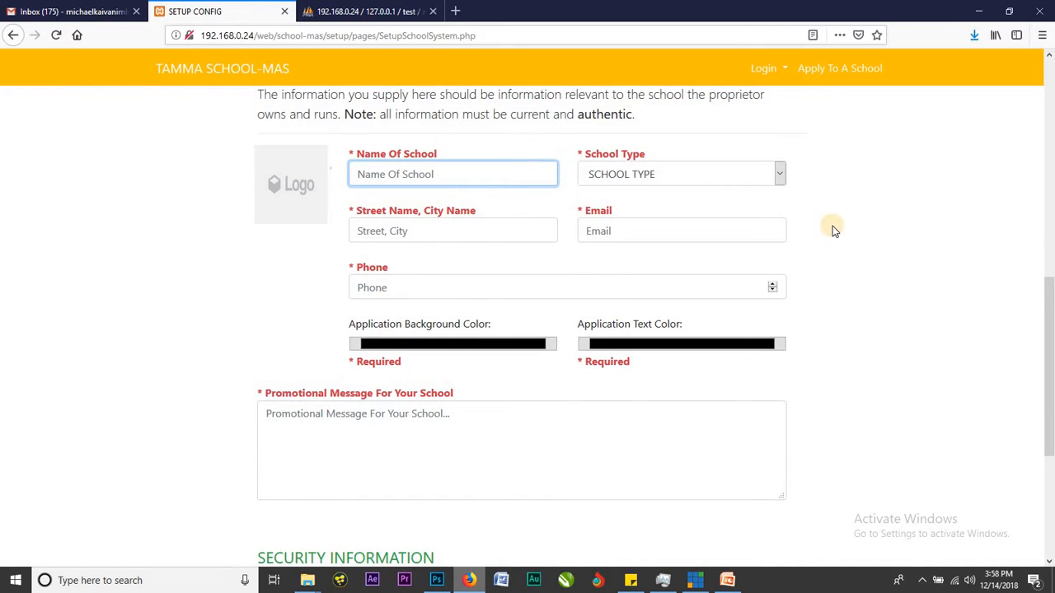
click(843, 179)
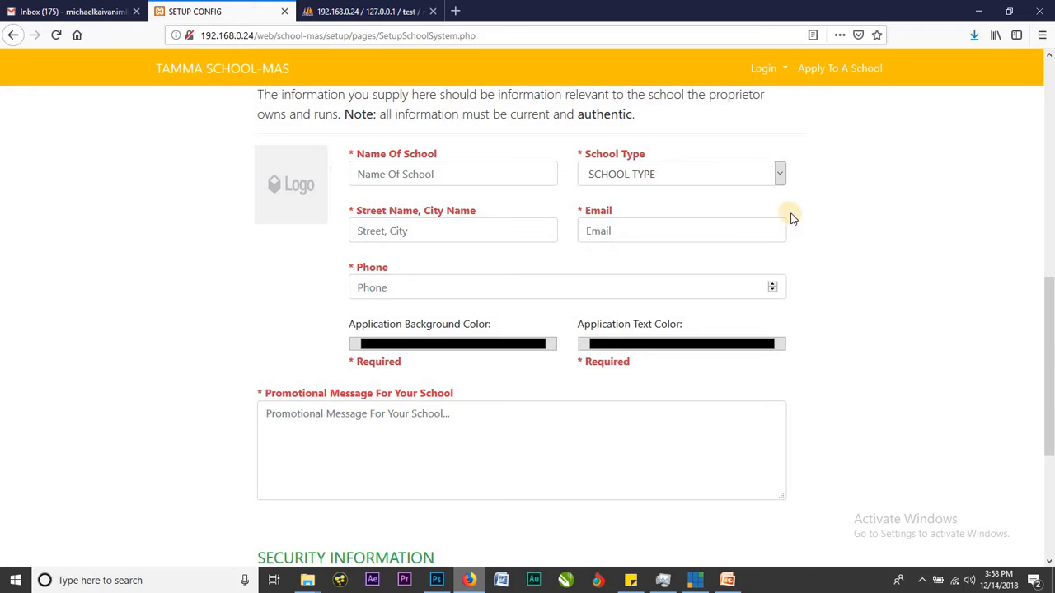
scroll(768, 282, down, 3)
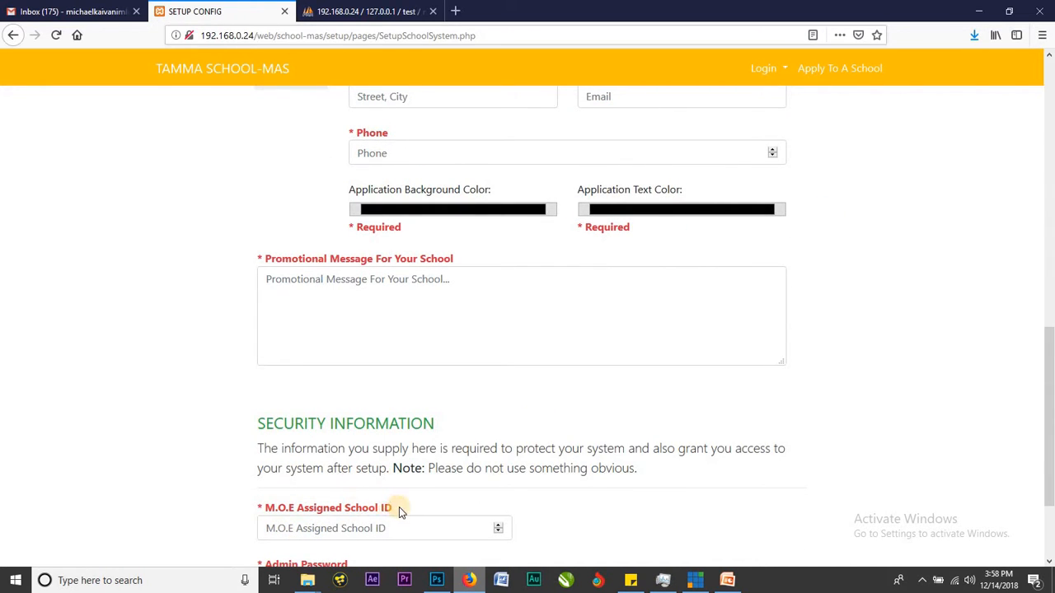
click(443, 530)
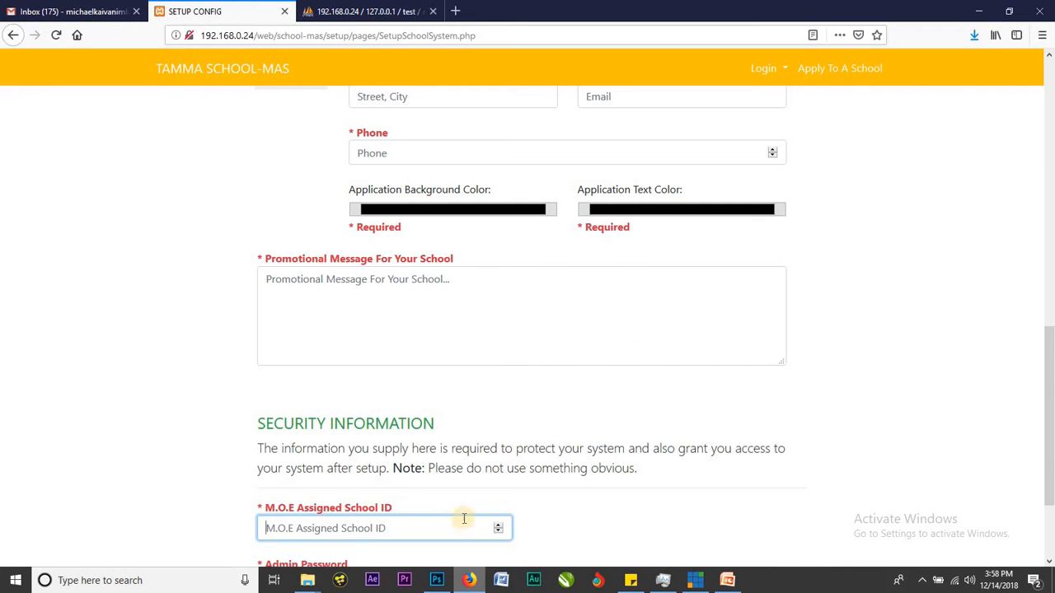
scroll(523, 275, up, 3)
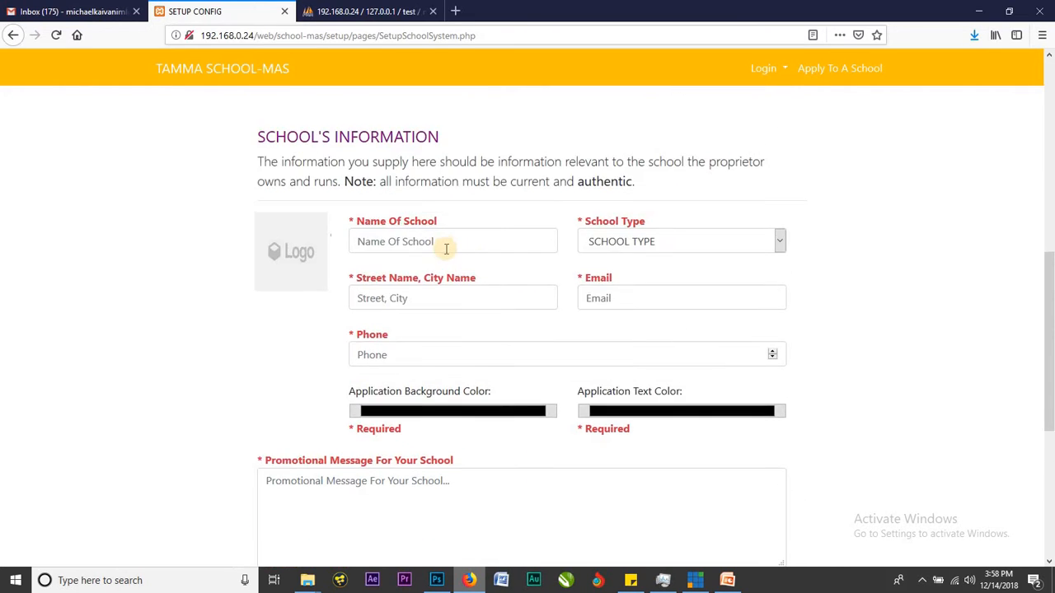
click(507, 235)
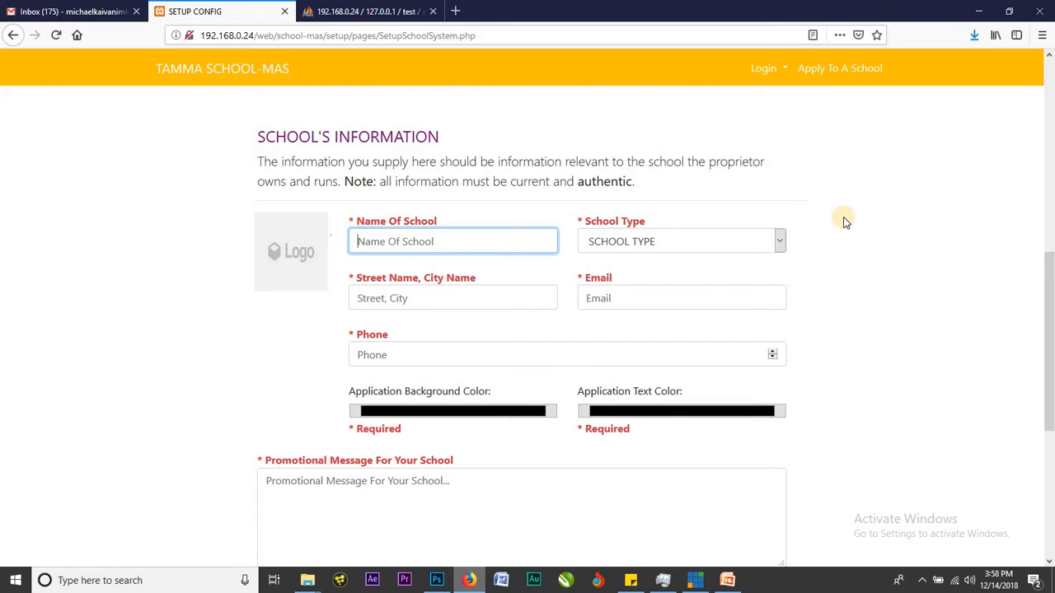
scroll(844, 220, up, 6)
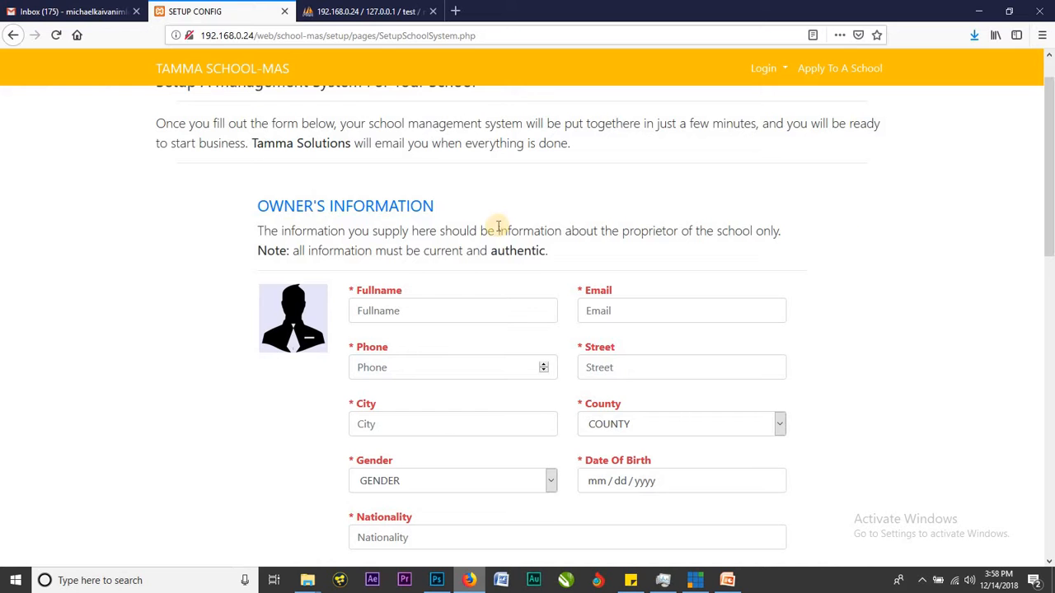
scroll(436, 269, up, 1)
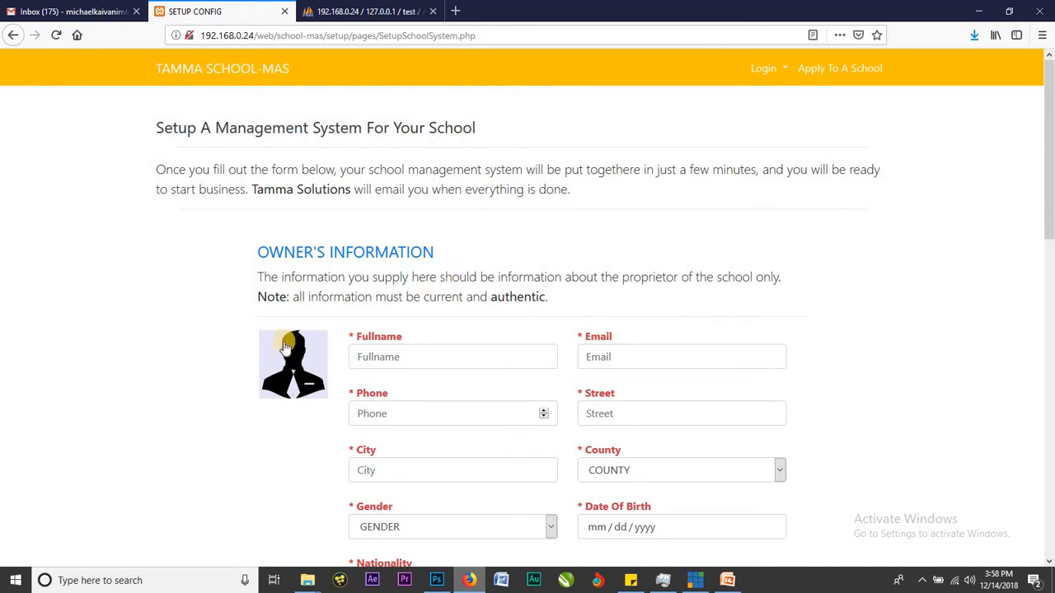
Upload the man-in-waistcoat portrait from Desktop > Package as the owner's profile photo.
click(299, 376)
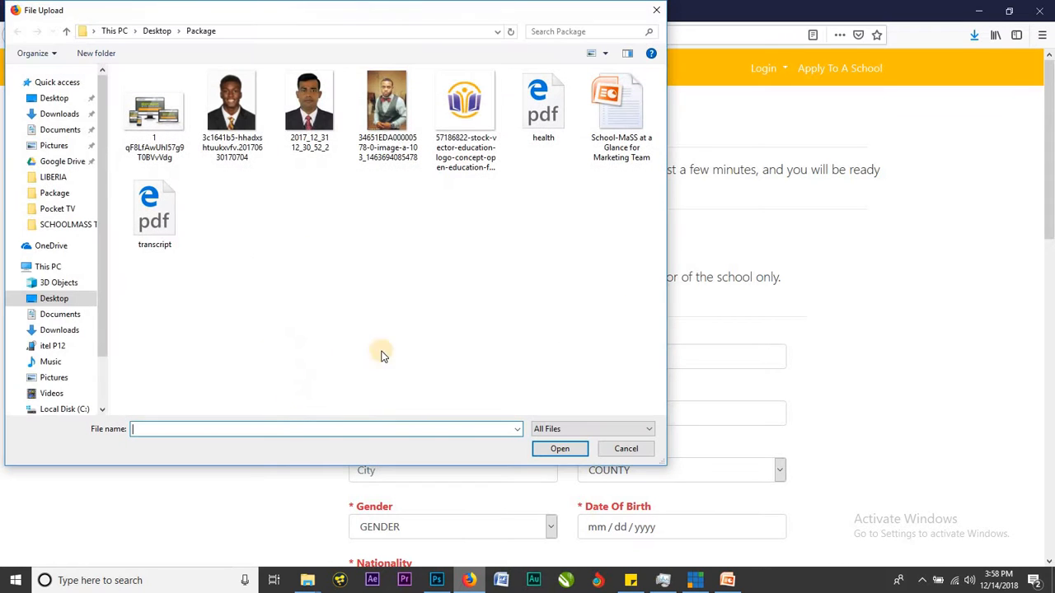
click(392, 99)
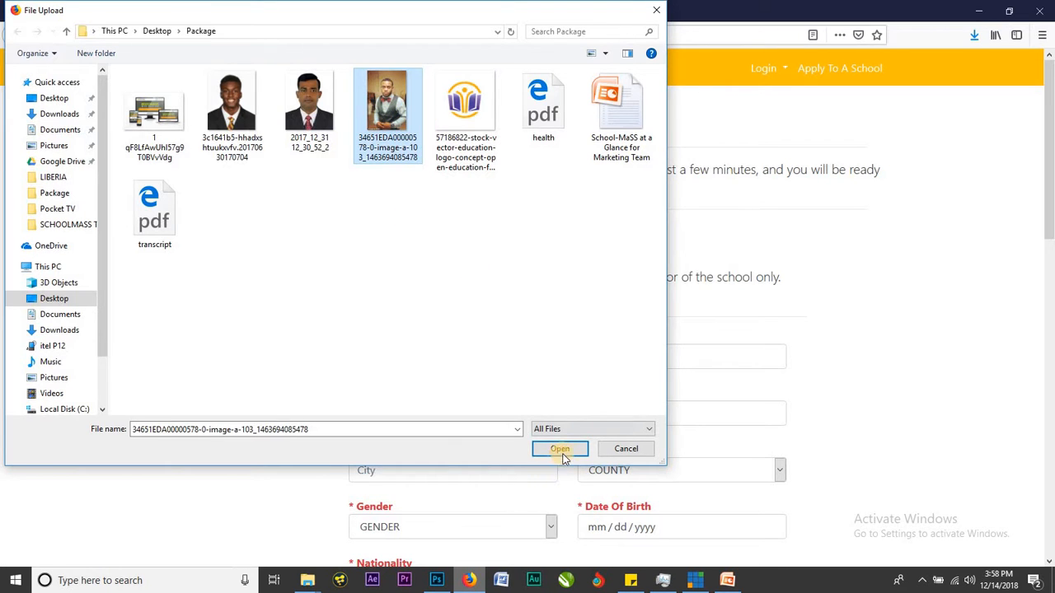
click(564, 450)
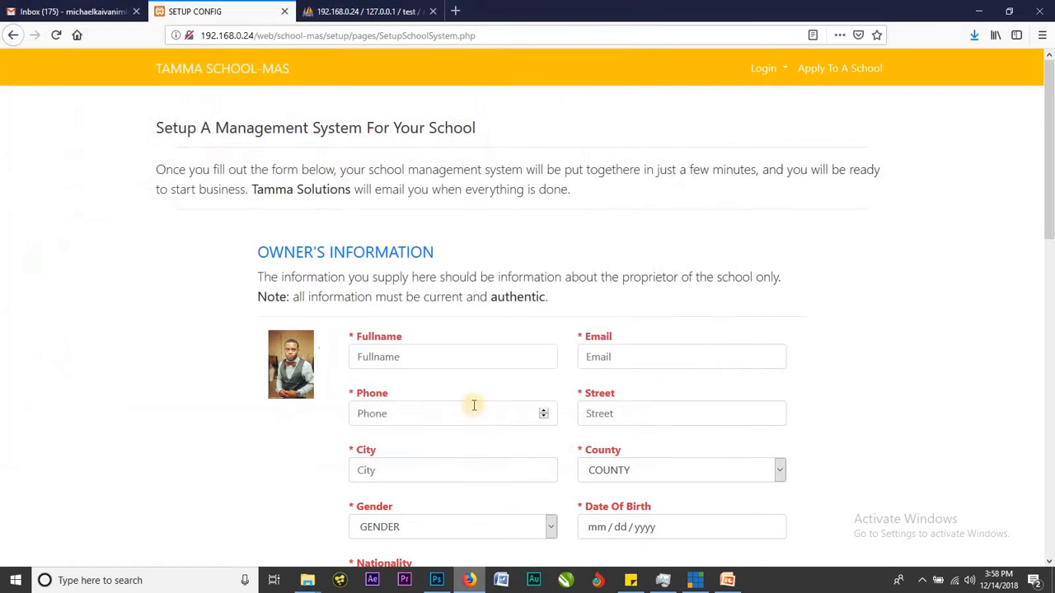
Fill the owner's full name, with title changed to Mr., and e-mail from autocomplete suggestions.
click(416, 354)
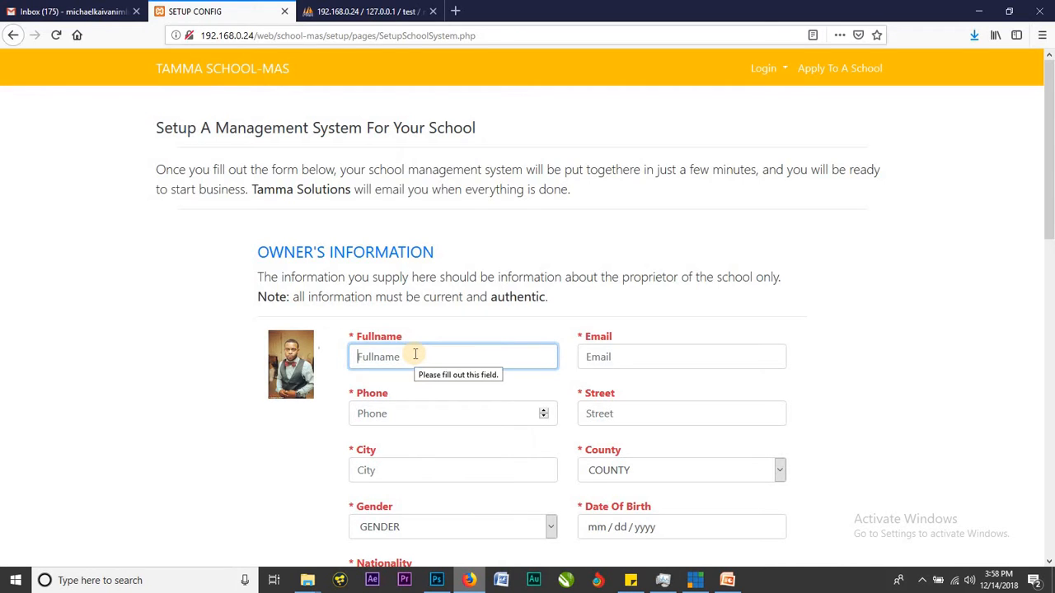
text(m)
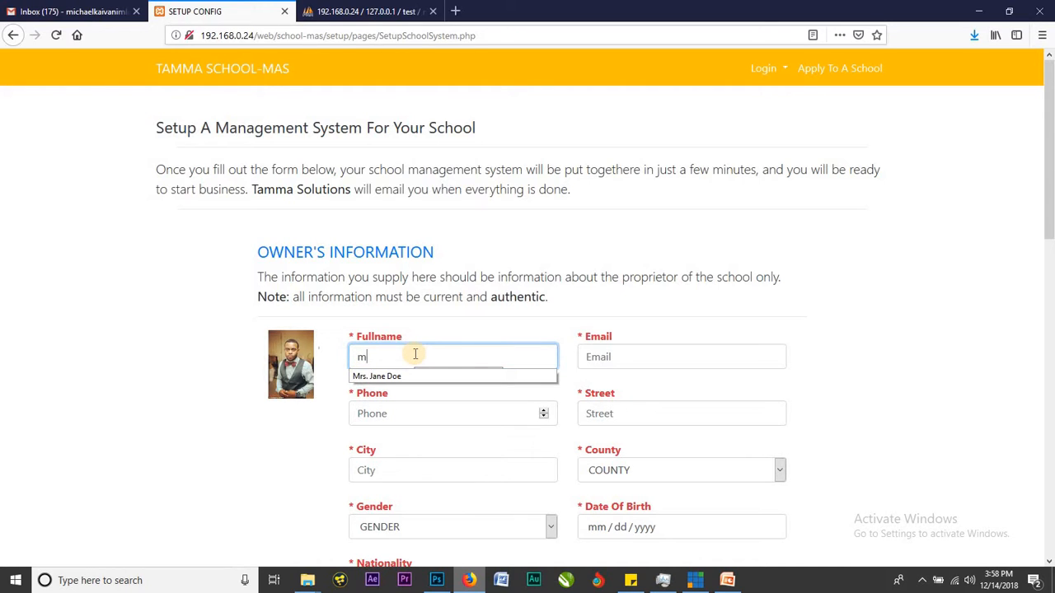
key(Down)
key(Return)
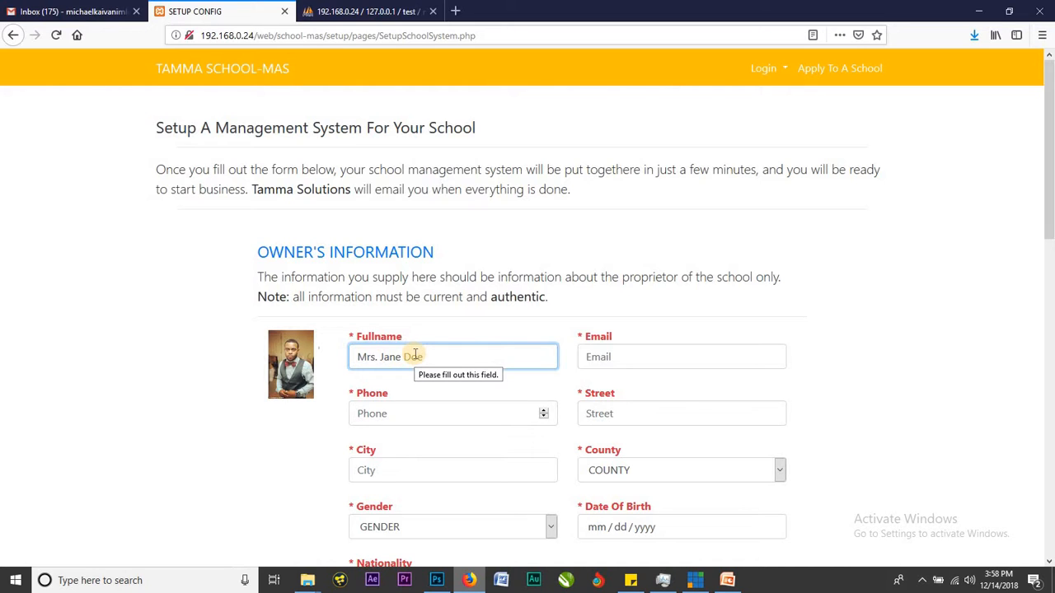
key(BackSpace)
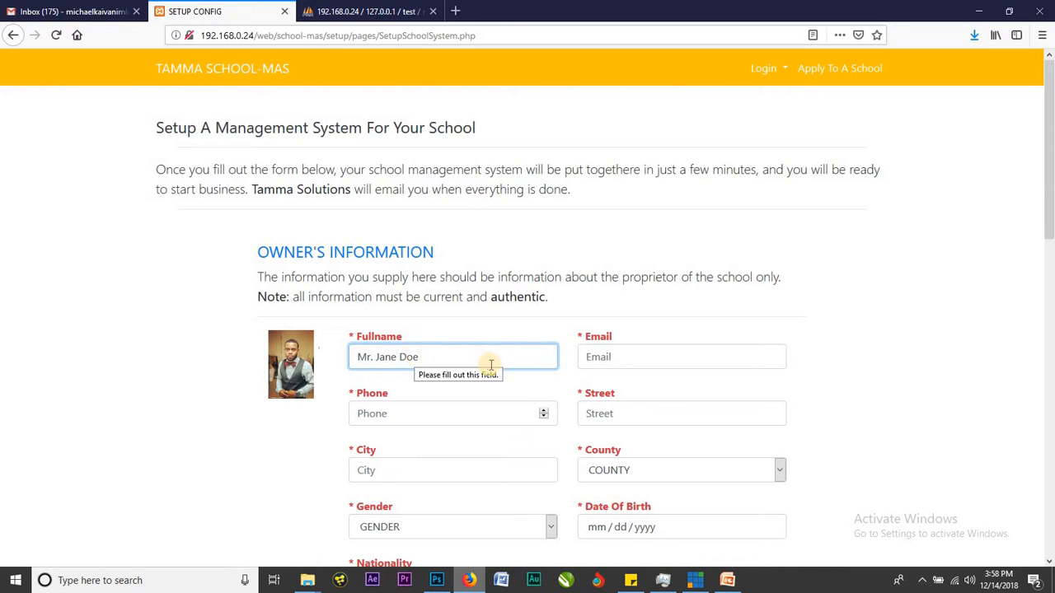
click(614, 351)
text(mi)
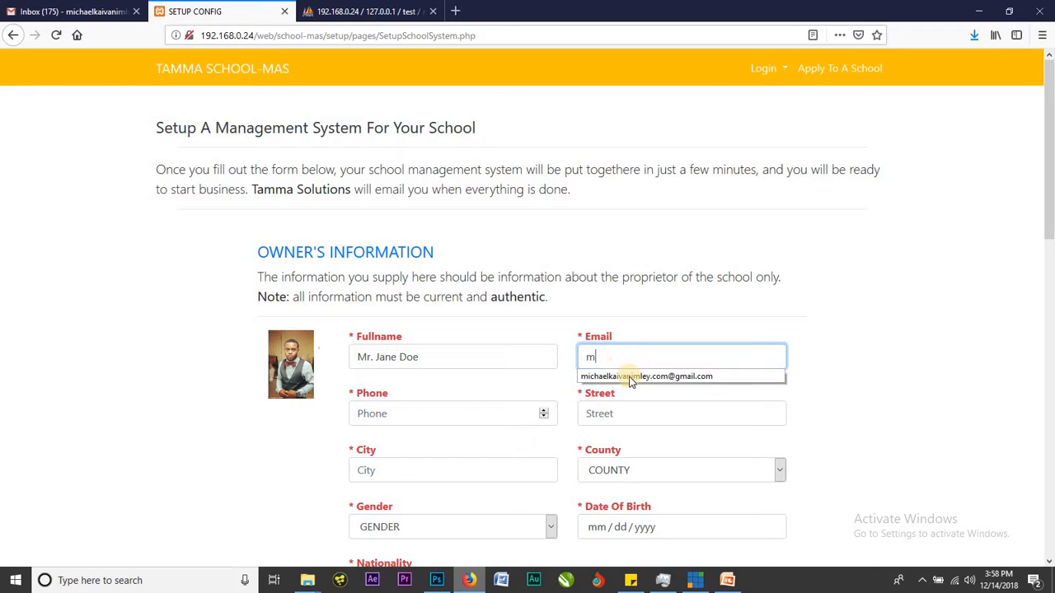
click(597, 373)
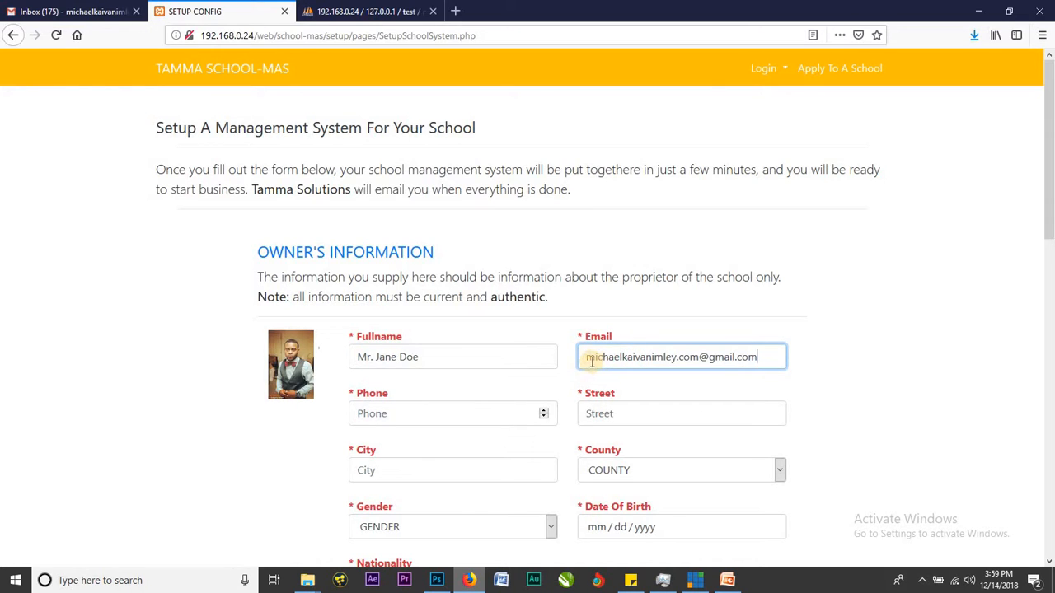
drag(721, 354, 494, 410)
Enter the owner's phone number, then fill street and city from autocomplete suggestions.
click(475, 414)
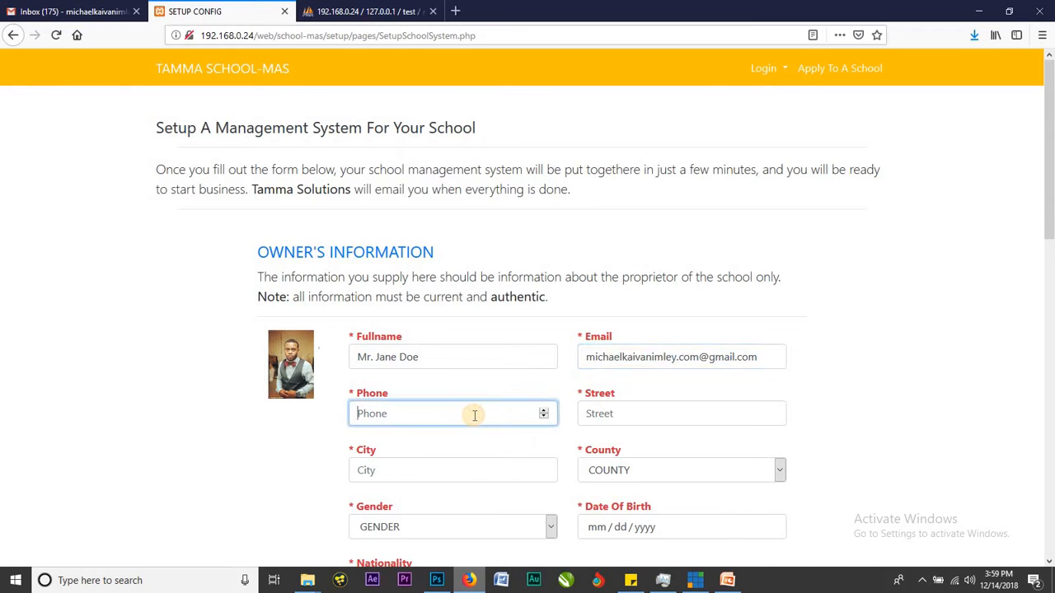
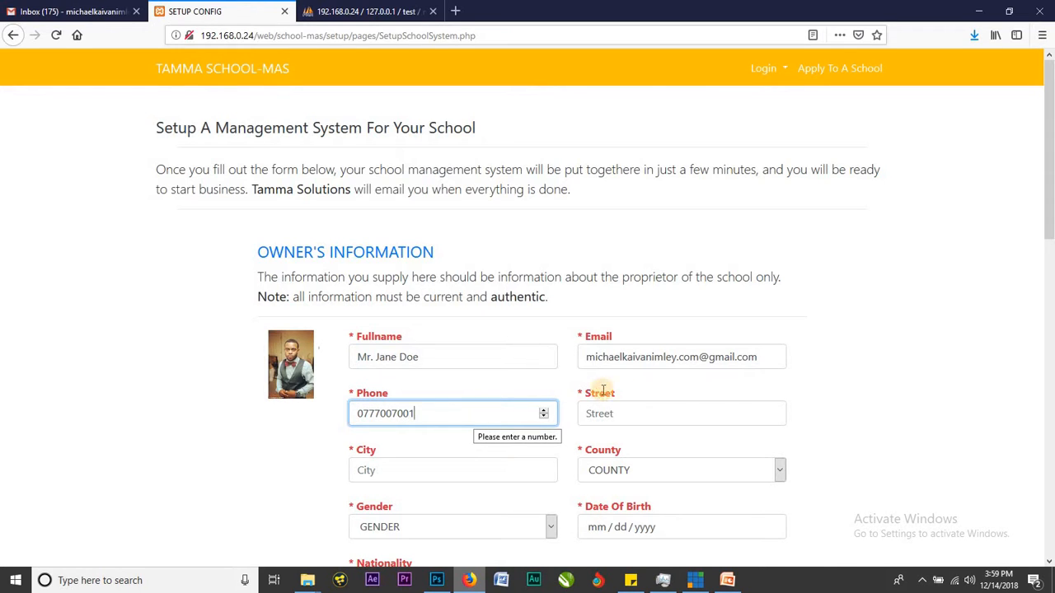
click(662, 418)
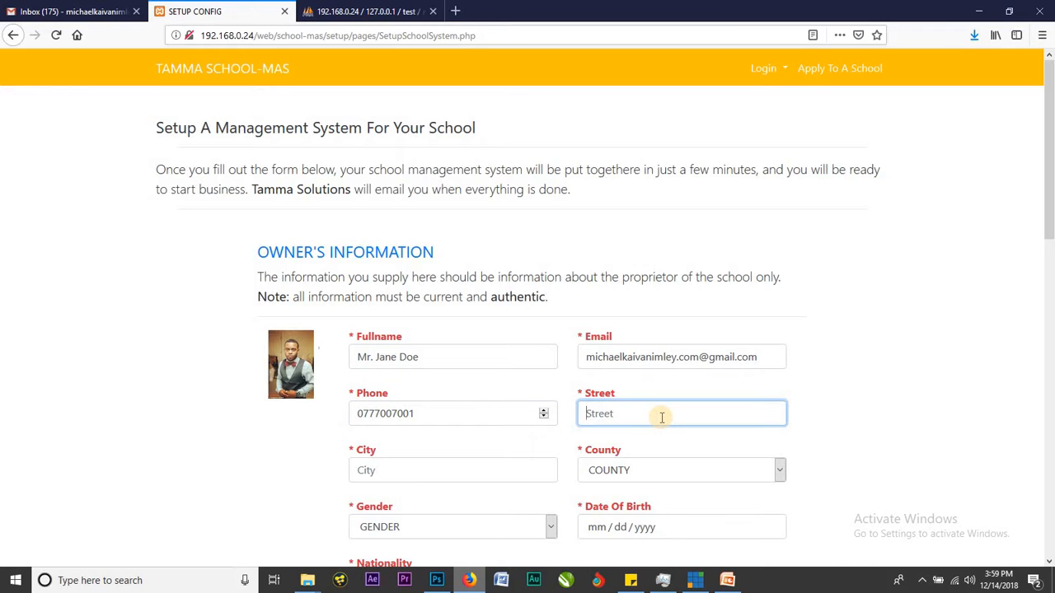
text(d)
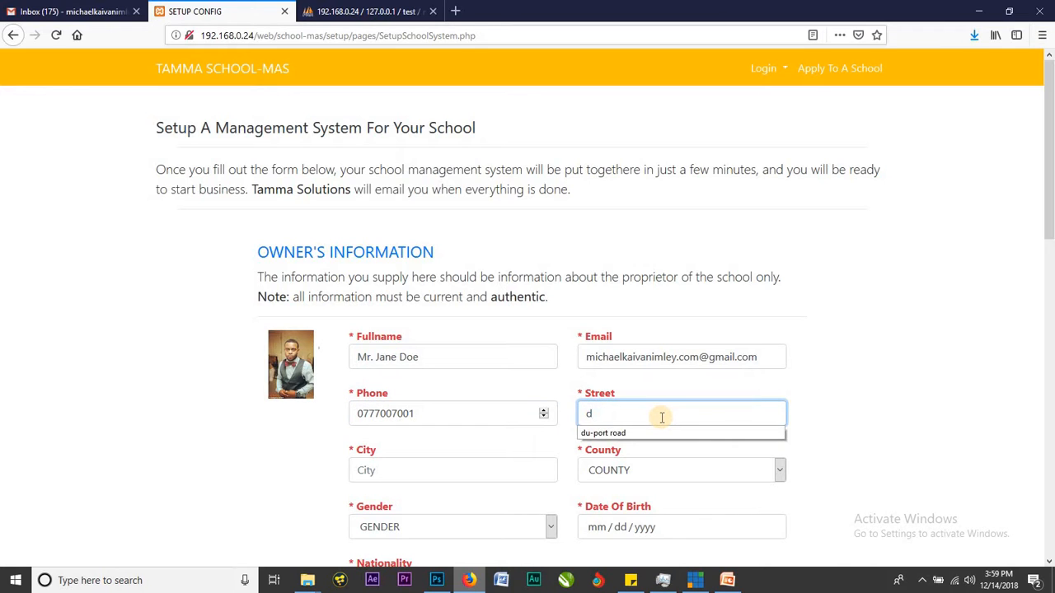
key(Down)
key(Return)
click(496, 470)
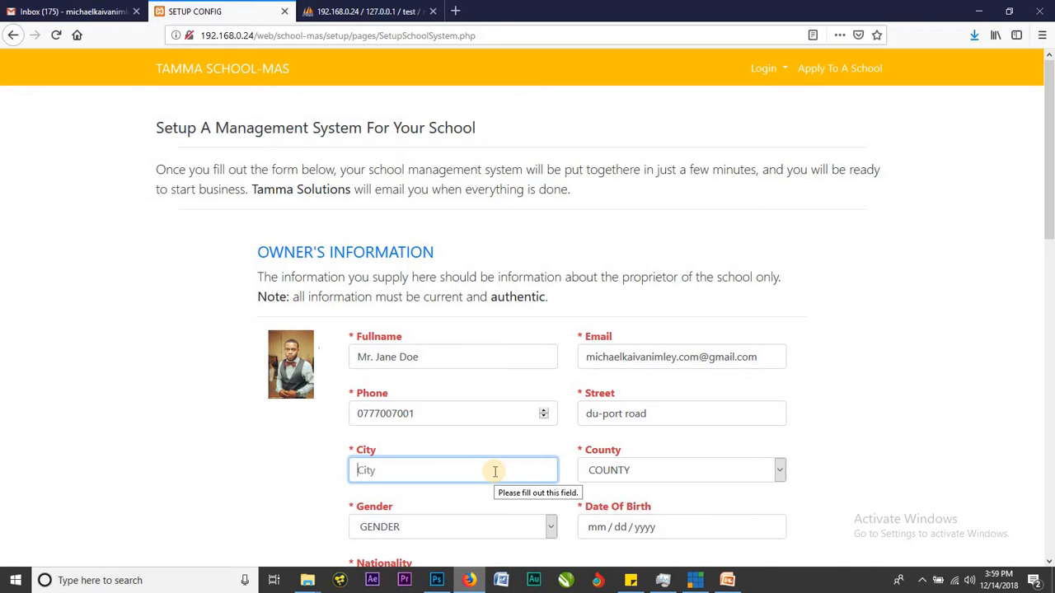
scroll(542, 301, down, 3)
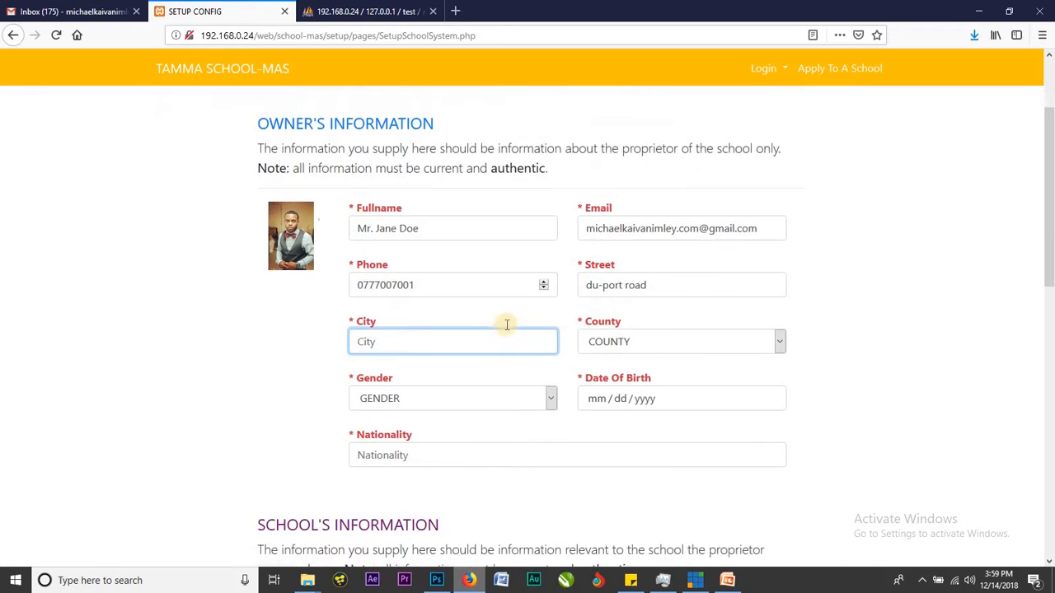
click(494, 330)
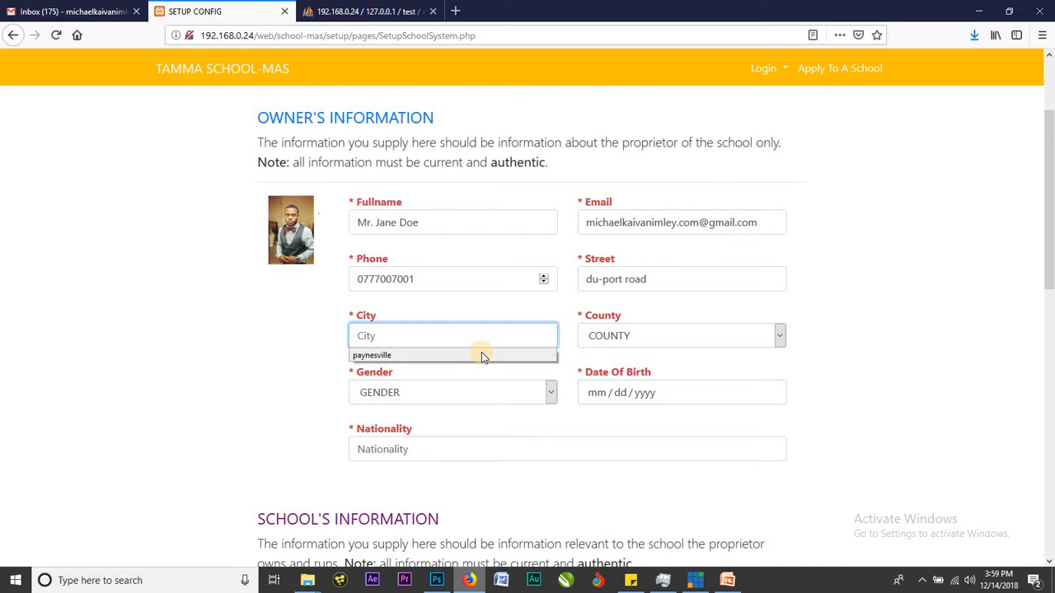
click(481, 354)
drag(356, 338, 424, 336)
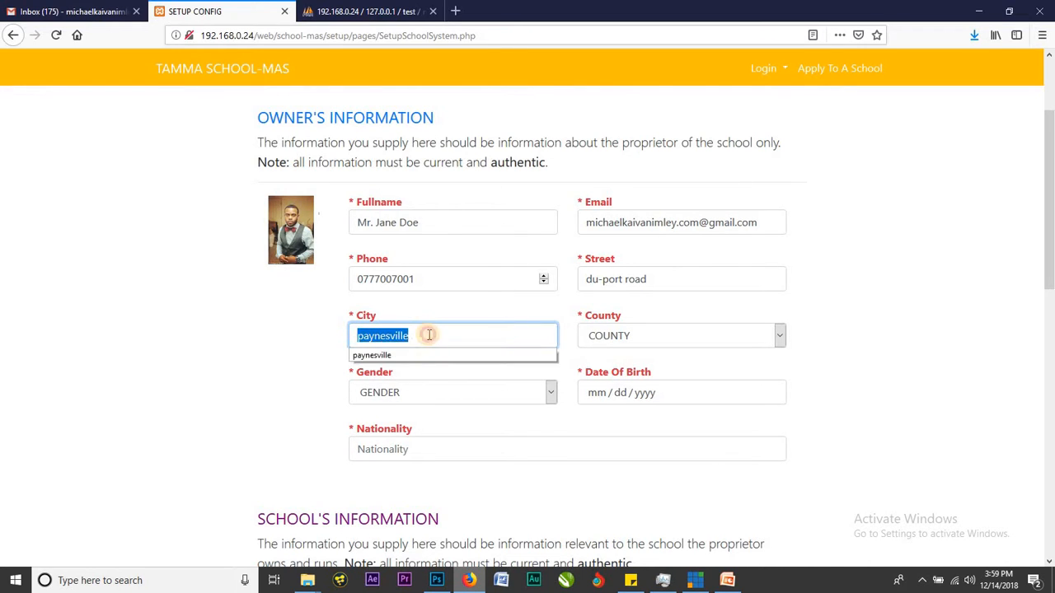
click(840, 290)
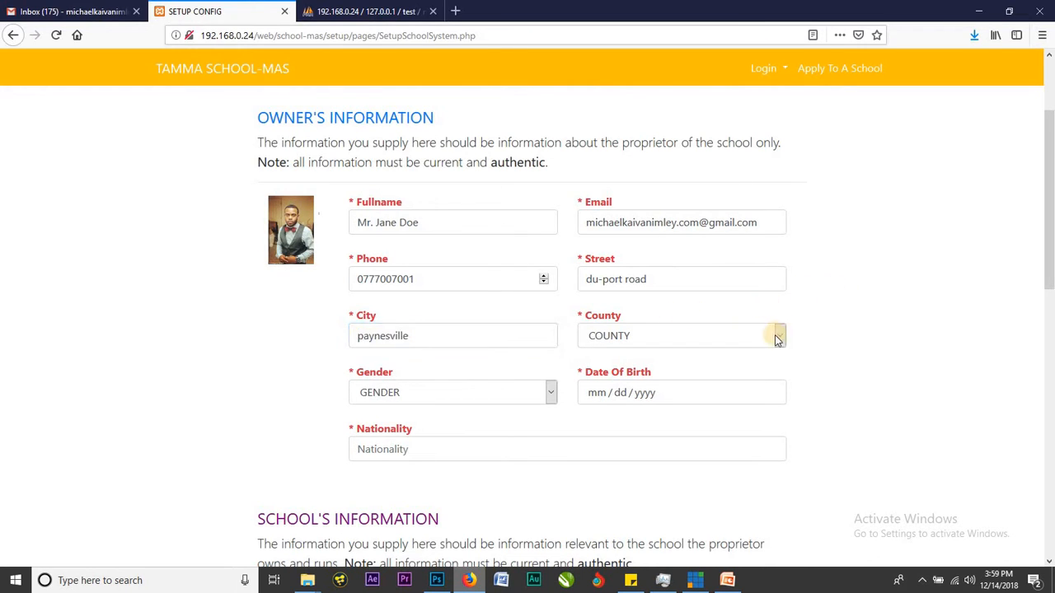
Set the owner's county to Montserrado County and gender to Male.
click(775, 337)
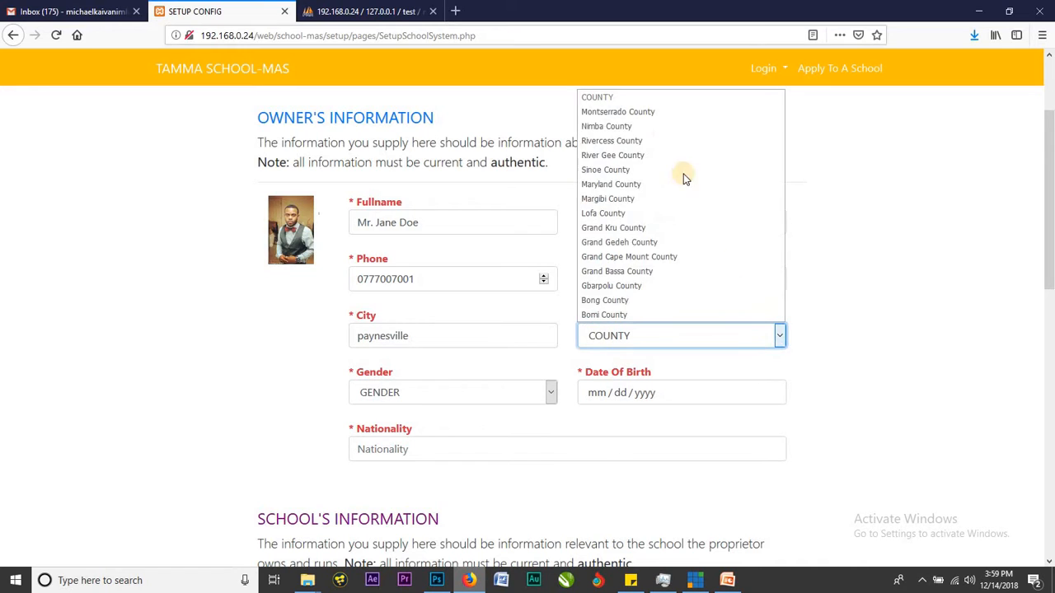
click(681, 109)
click(697, 333)
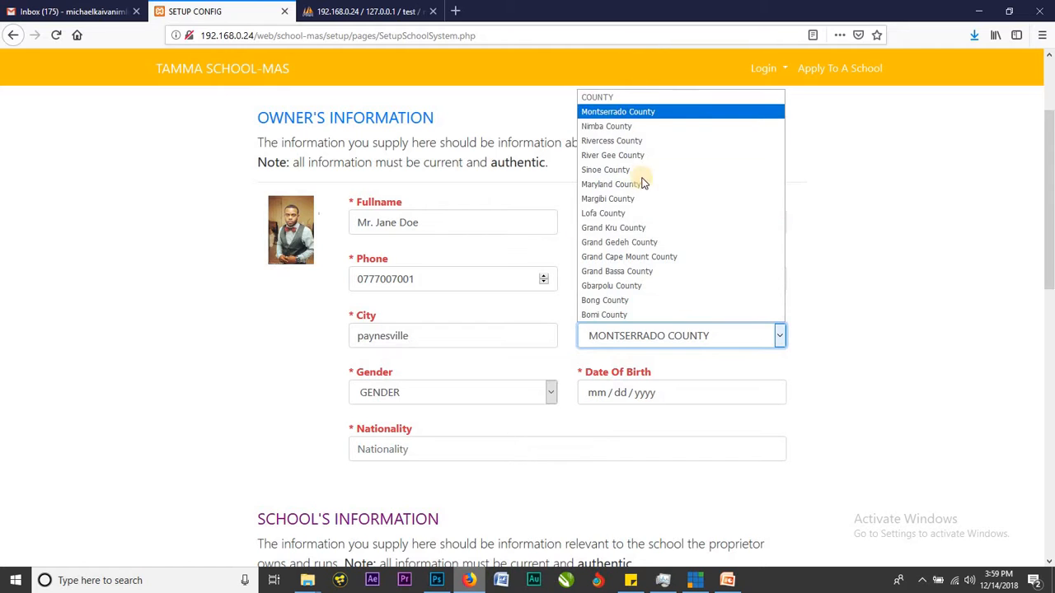
click(854, 313)
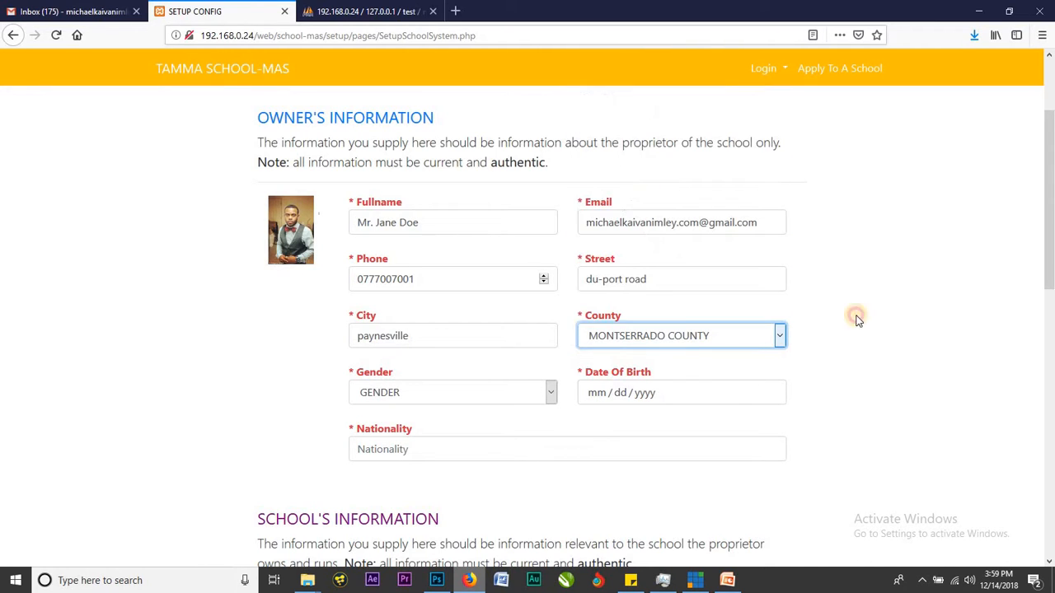
click(519, 392)
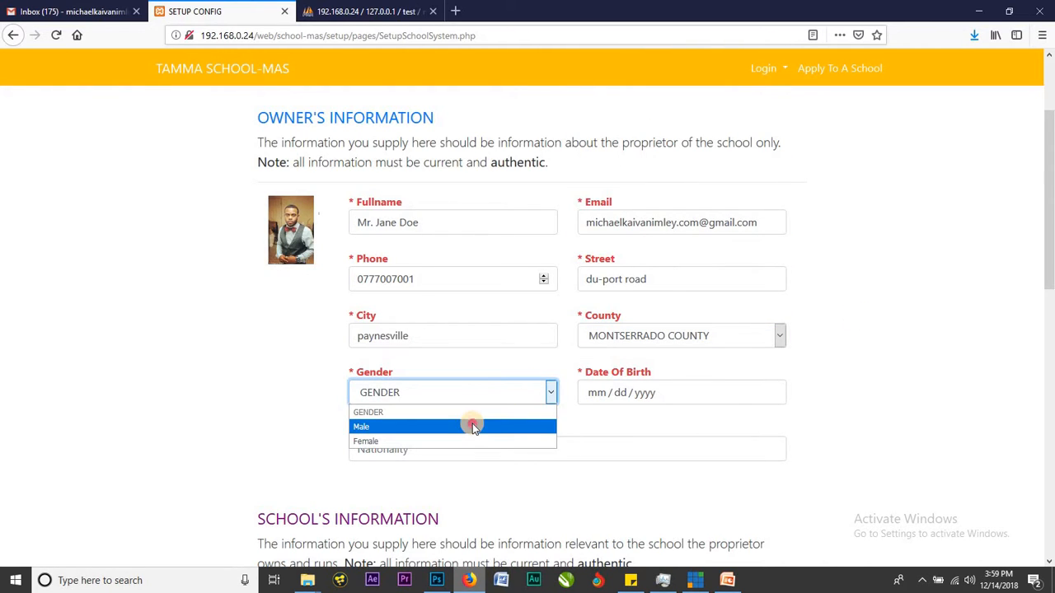
click(472, 423)
click(591, 393)
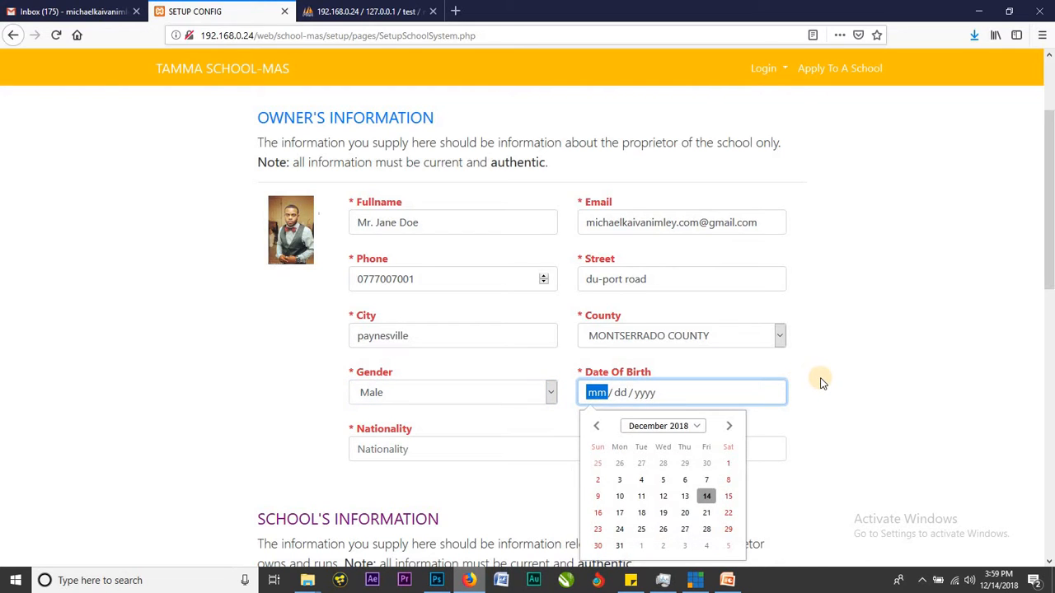
Set the owner's date of birth to 09/01/1998.
click(595, 426)
click(596, 426)
click(595, 426)
click(596, 426)
click(596, 426)
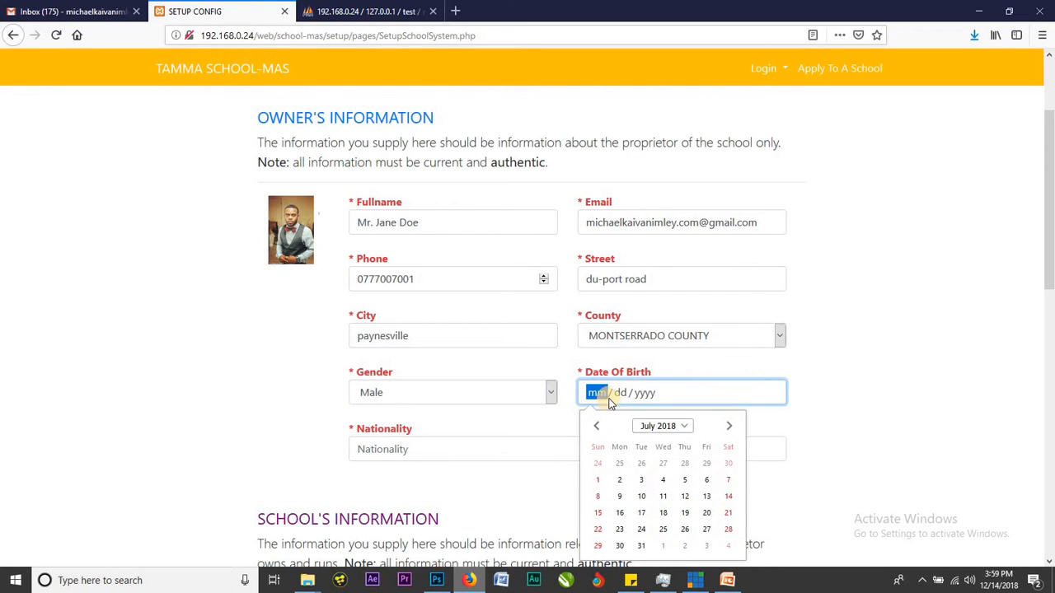
text(09 / )
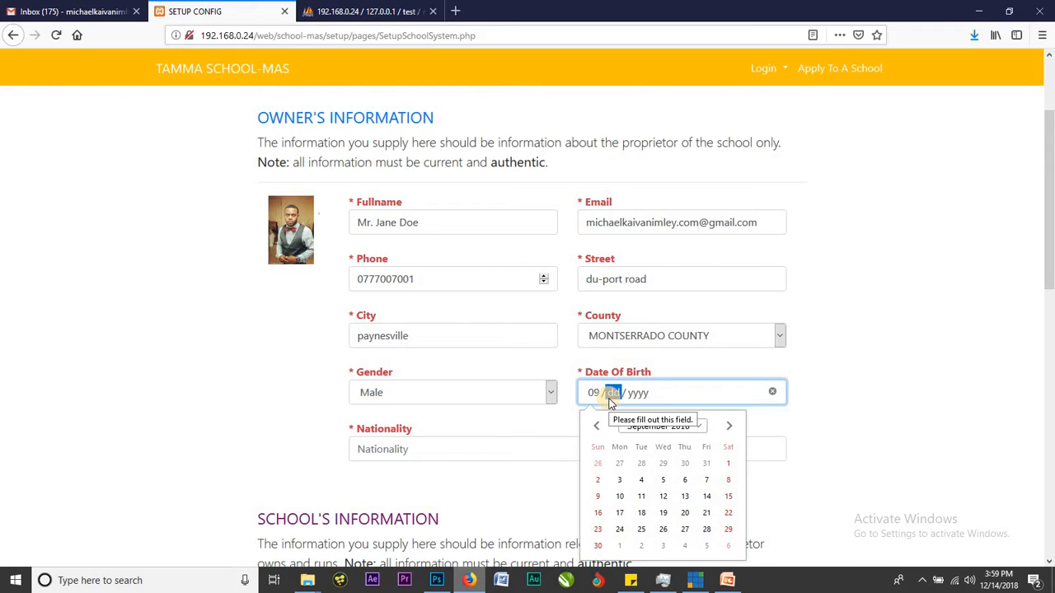
text(01 / )
text(199)
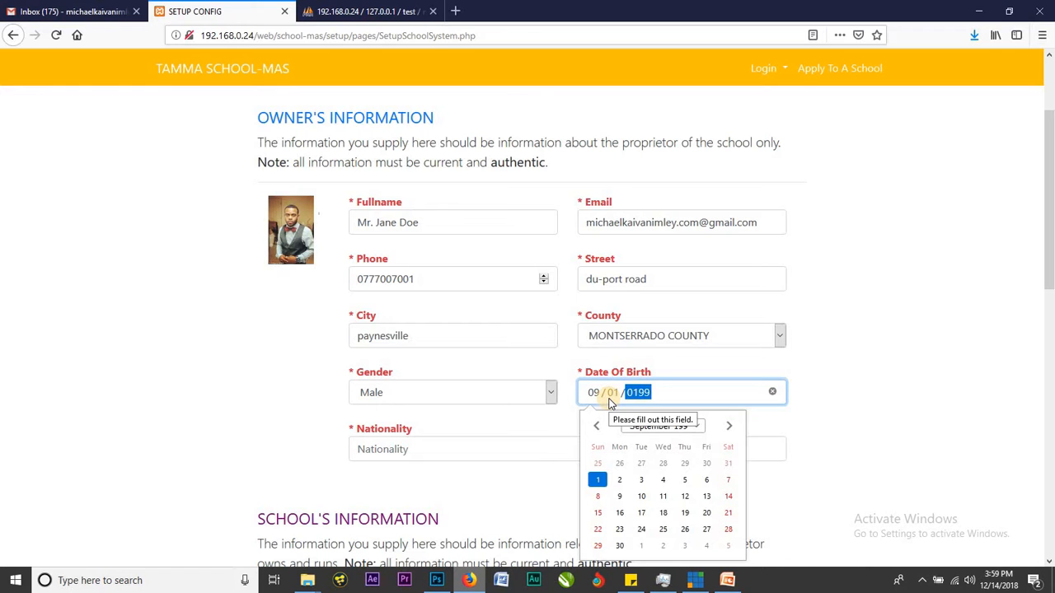
text(8)
click(884, 323)
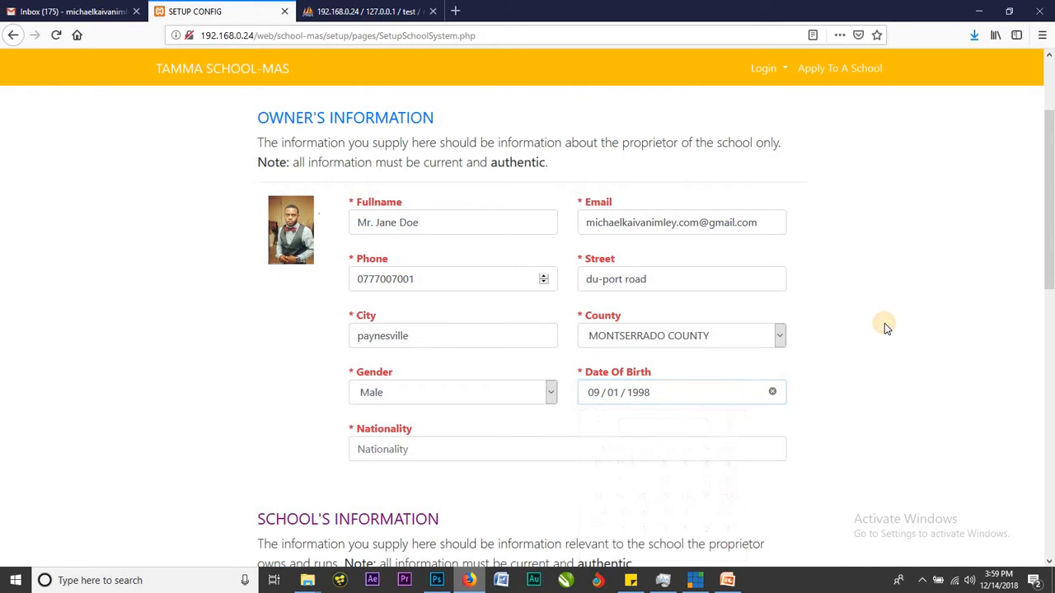
Choose Liberian as the owner's nationality.
scroll(715, 389, down, 1)
scroll(715, 389, down, 1)
click(723, 314)
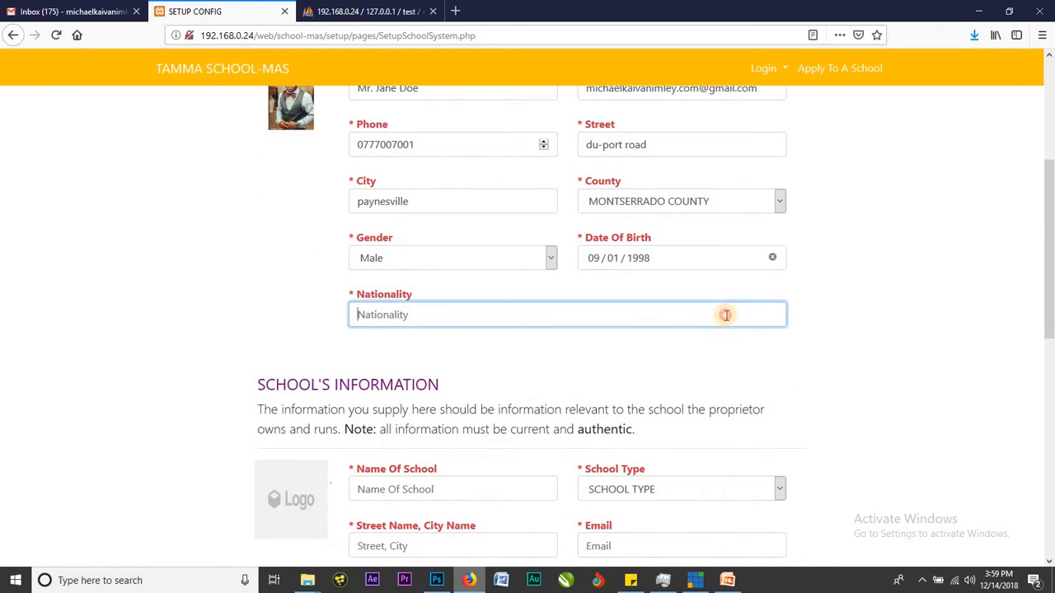
click(508, 335)
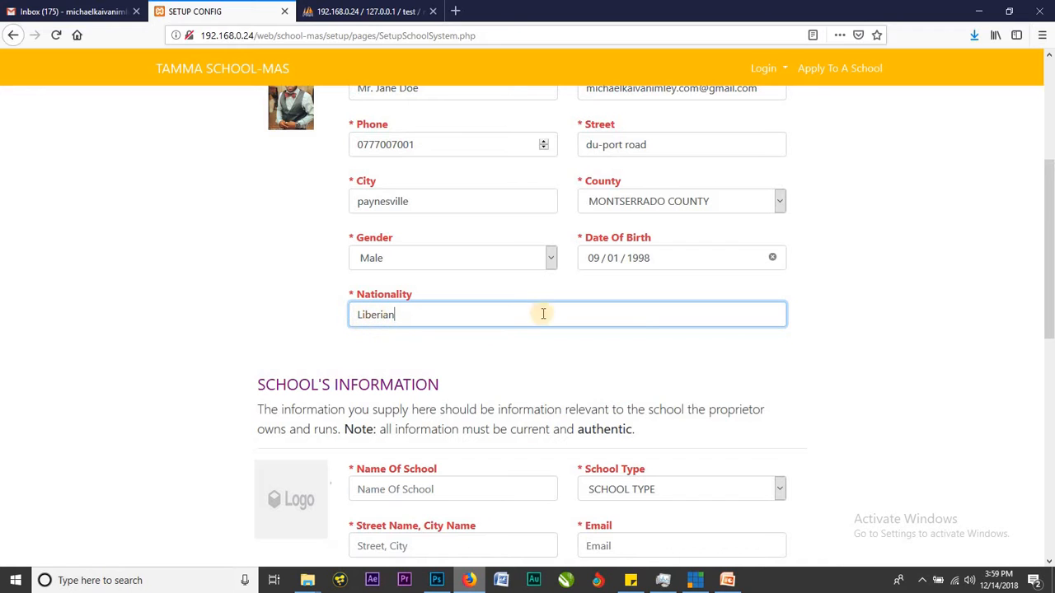
click(829, 302)
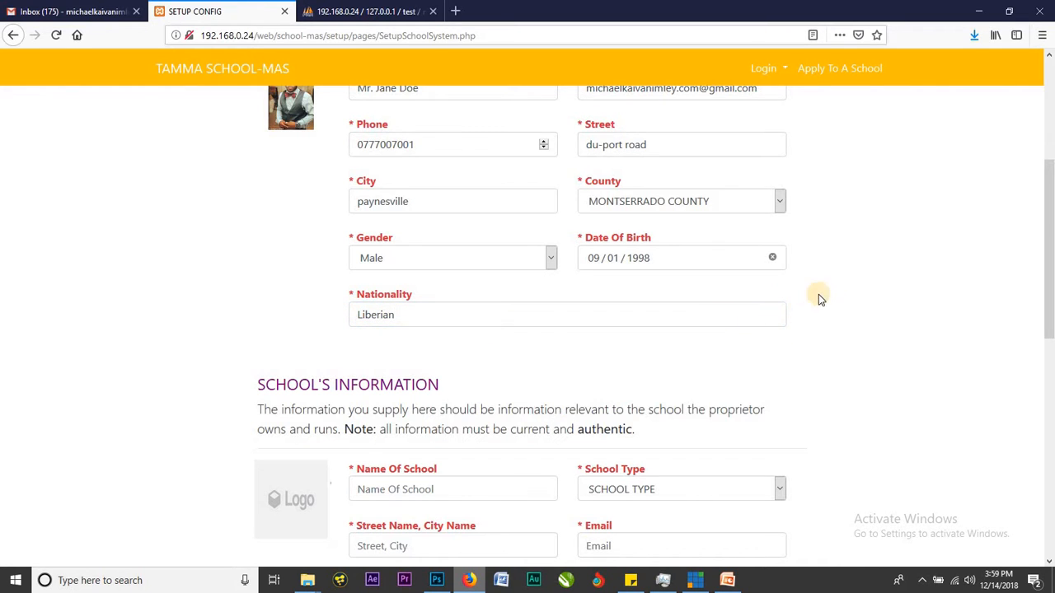
scroll(818, 296, up, 1)
scroll(818, 294, up, 4)
scroll(818, 294, down, 3)
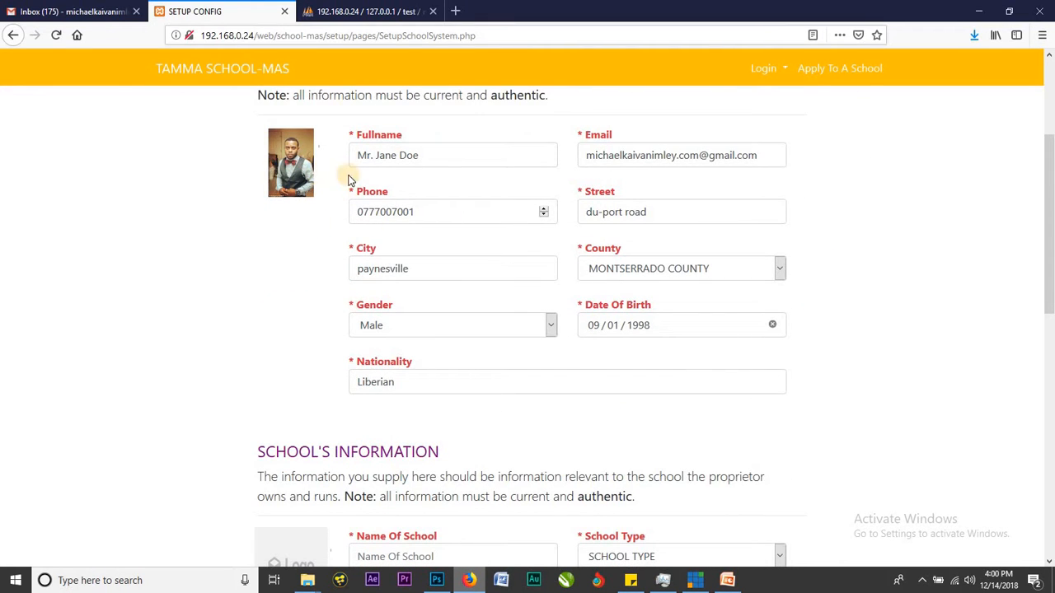
click(557, 387)
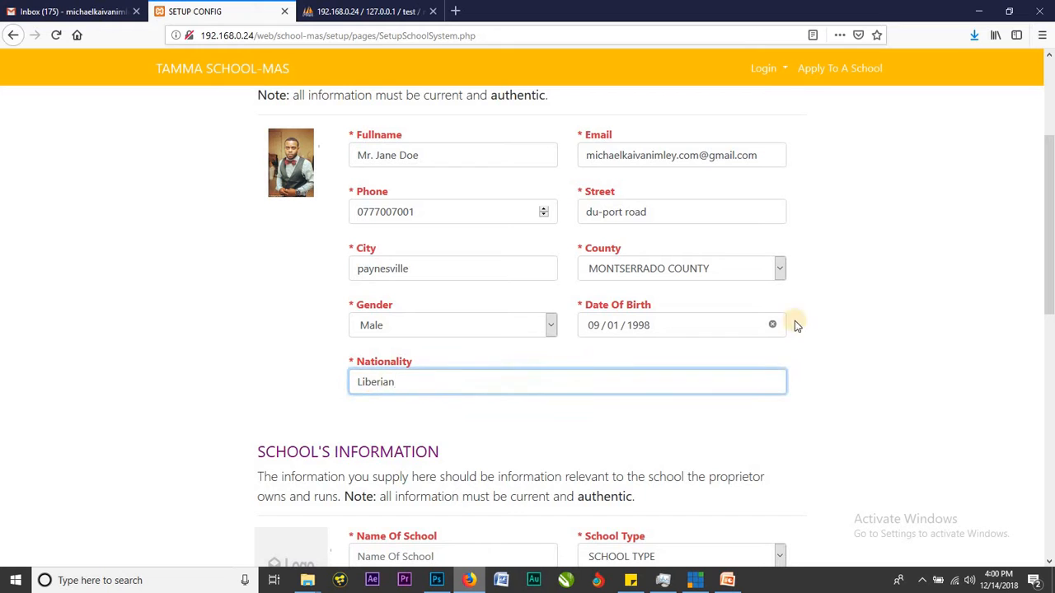
Bring up the File Upload dialog for the School's Information logo.
scroll(871, 311, down, 5)
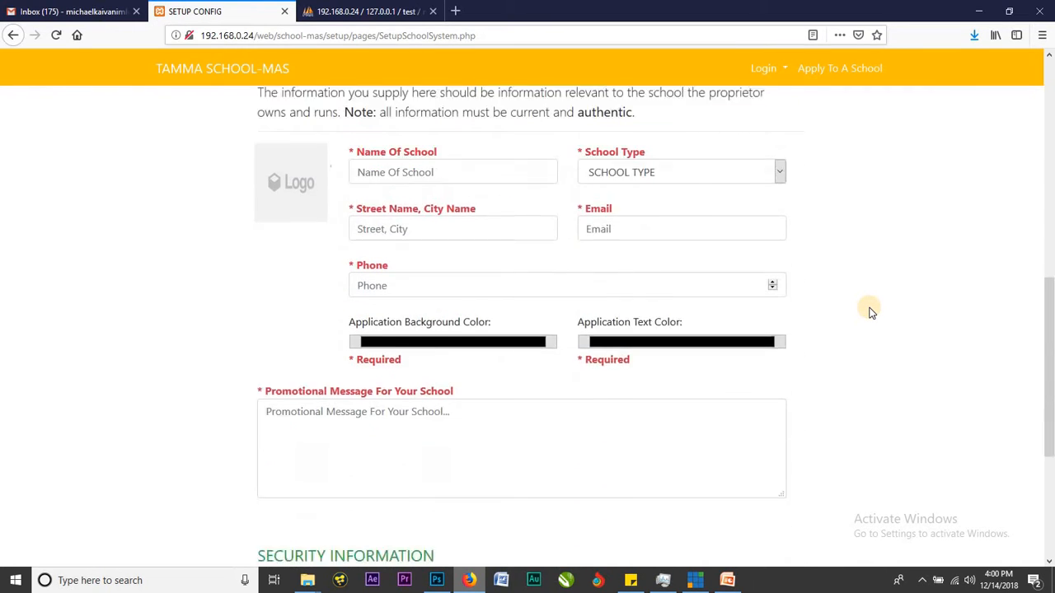
scroll(868, 308, up, 2)
scroll(373, 191, down, 1)
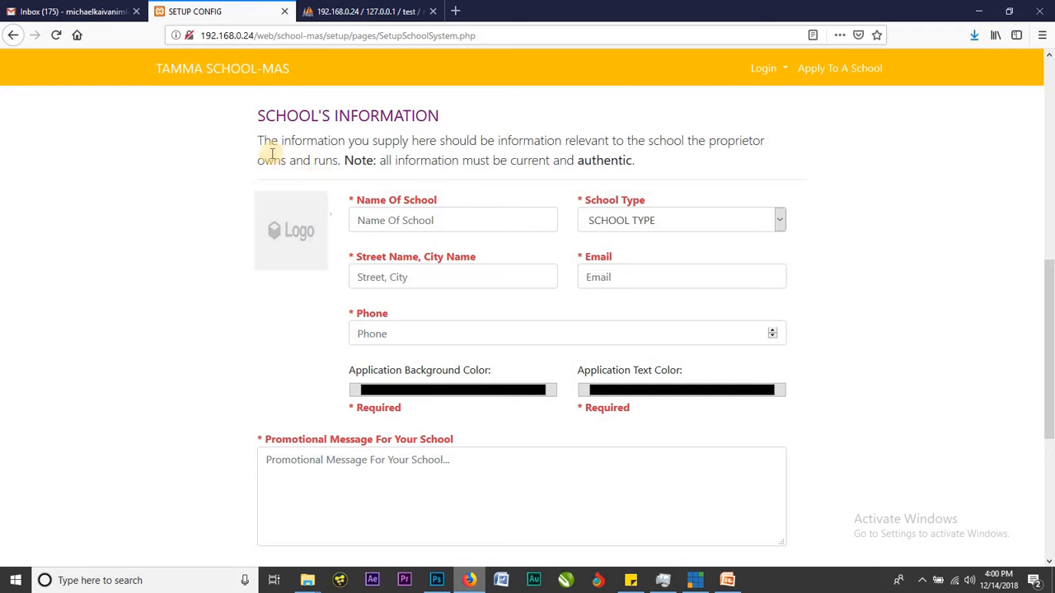
click(288, 235)
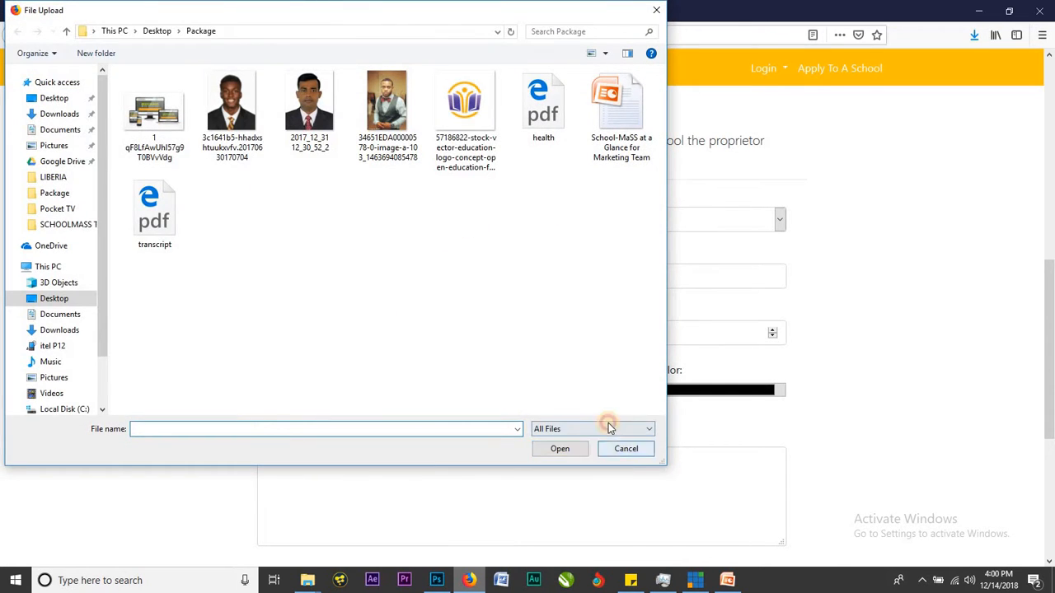
Upload the education logo image from the Package folder as the school logo.
click(625, 448)
click(295, 223)
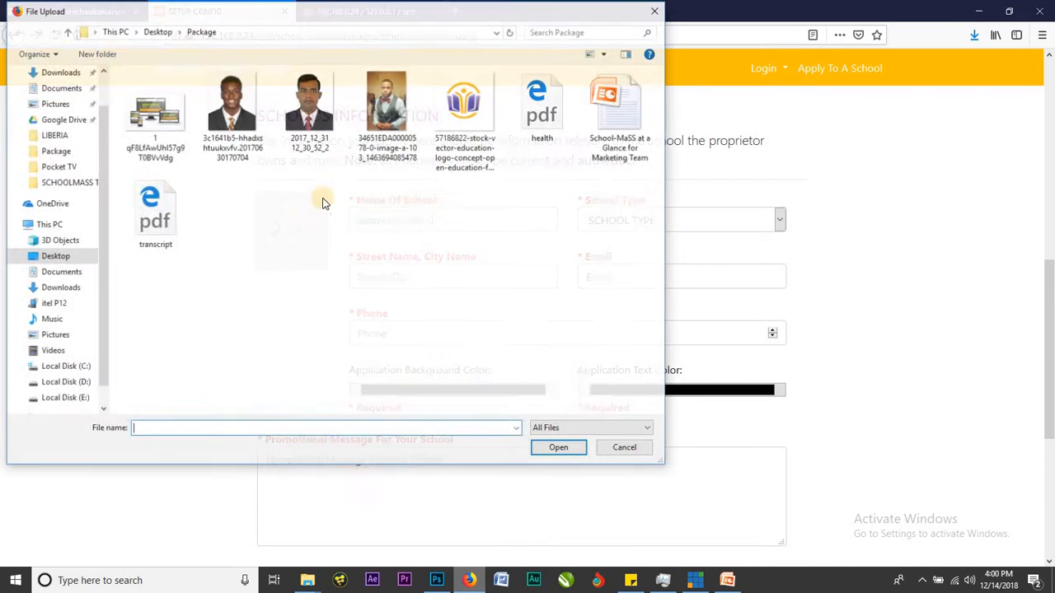
click(463, 128)
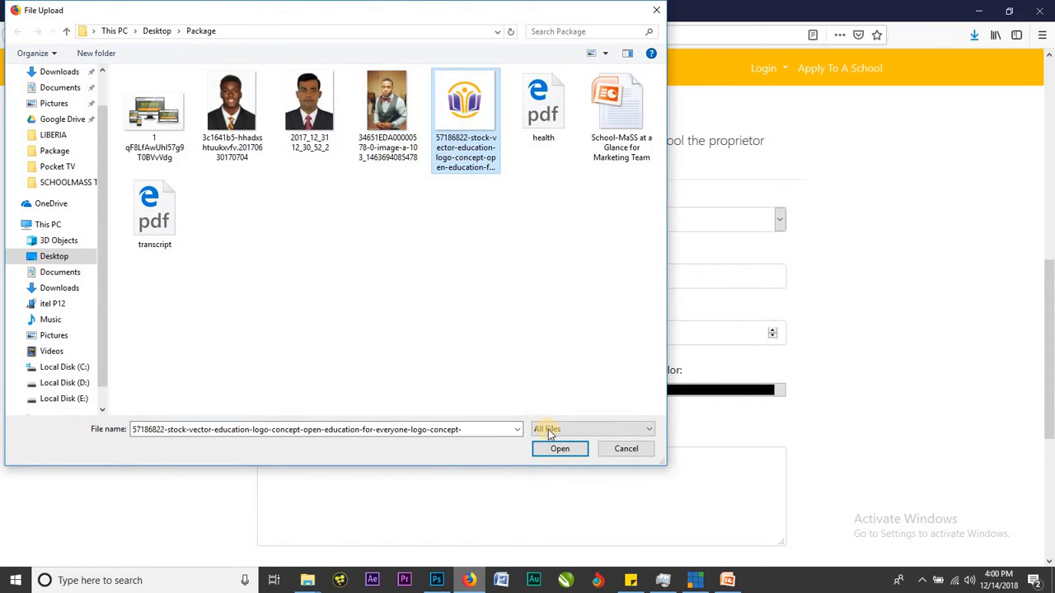
click(560, 449)
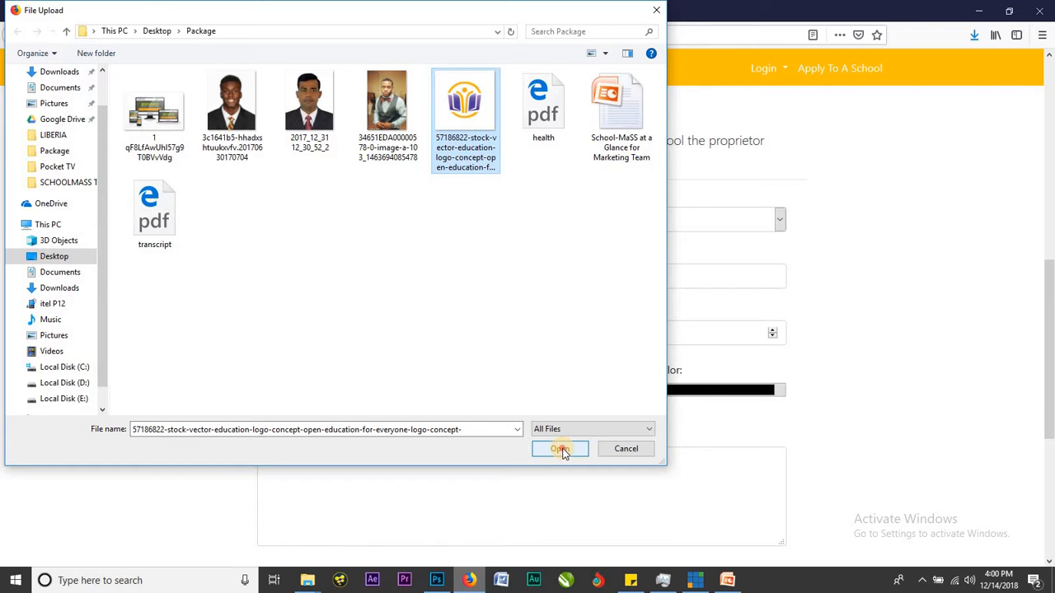
click(560, 449)
scroll(290, 303, up, 5)
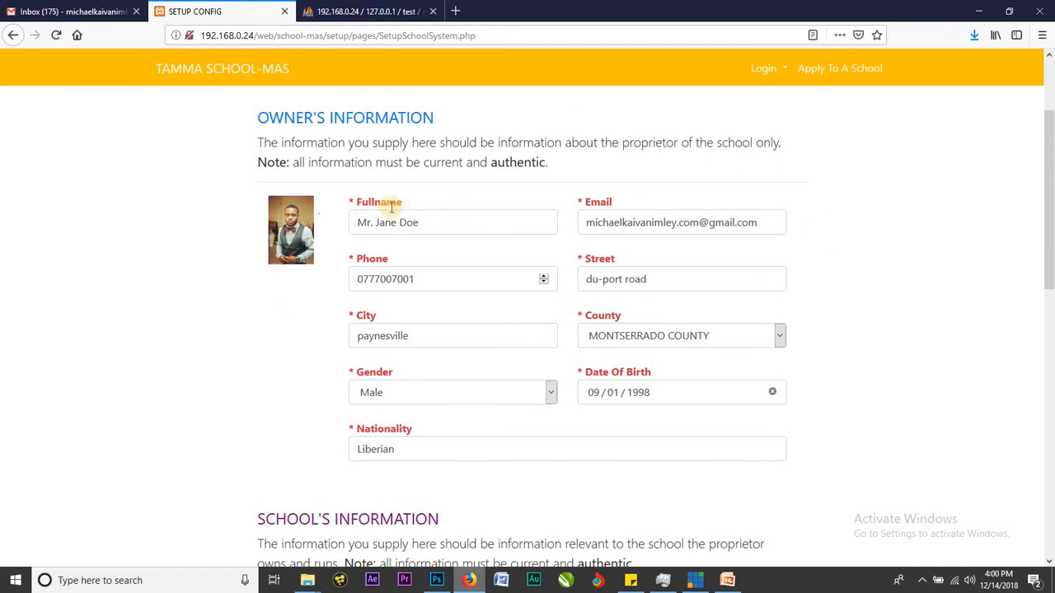
Name the school 'my school' and set its type to Senior Highschool Only.
scroll(322, 321, down, 5)
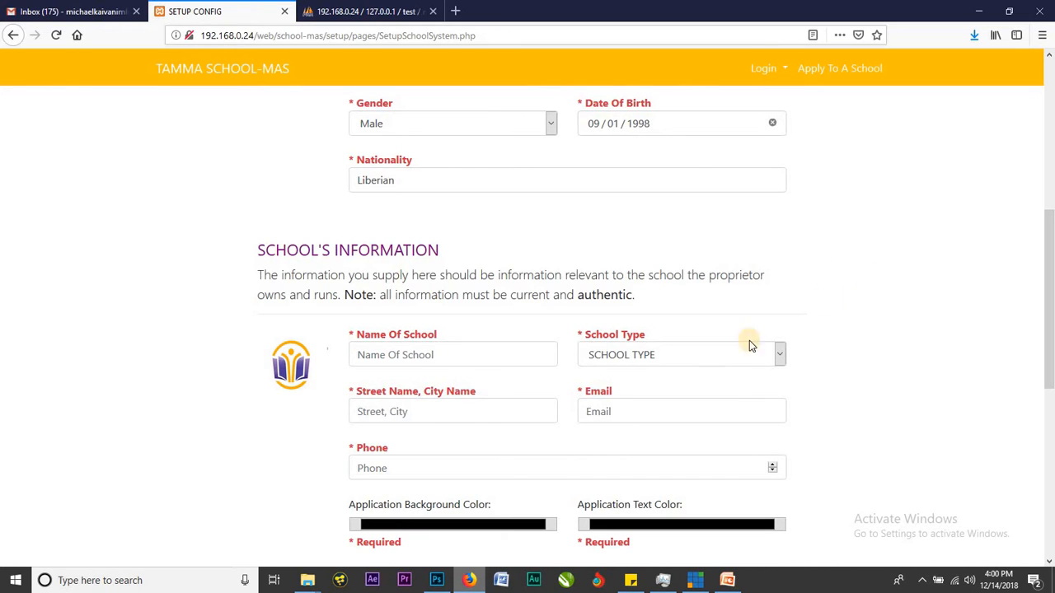
click(464, 356)
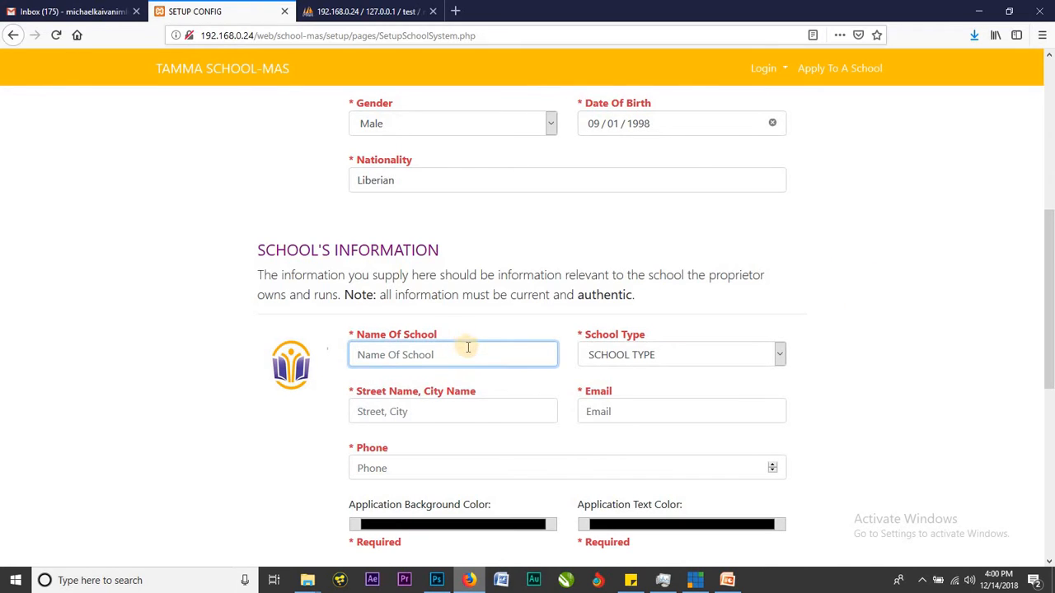
text(my school)
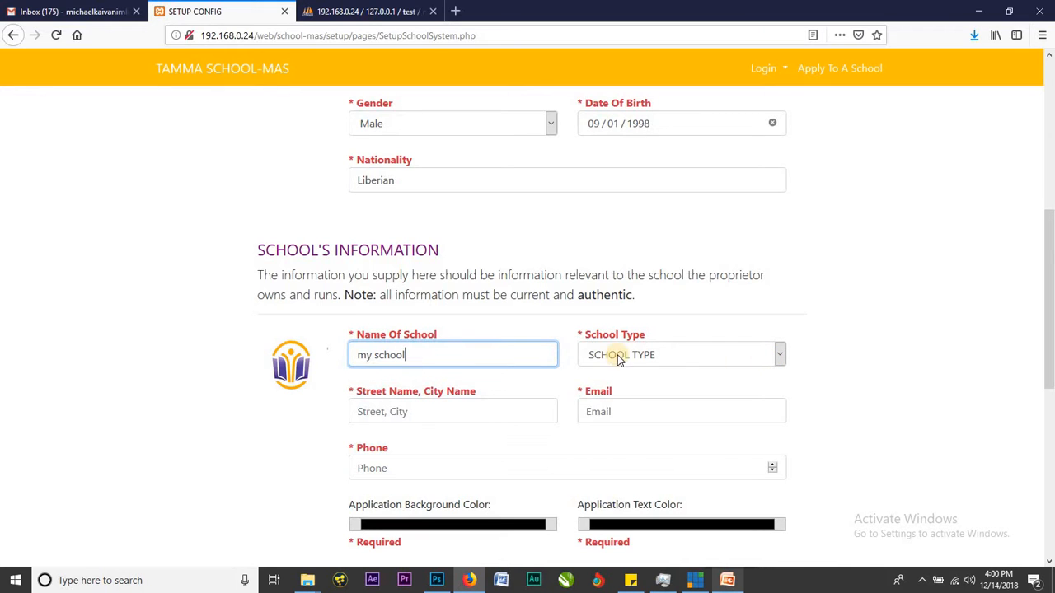
click(698, 361)
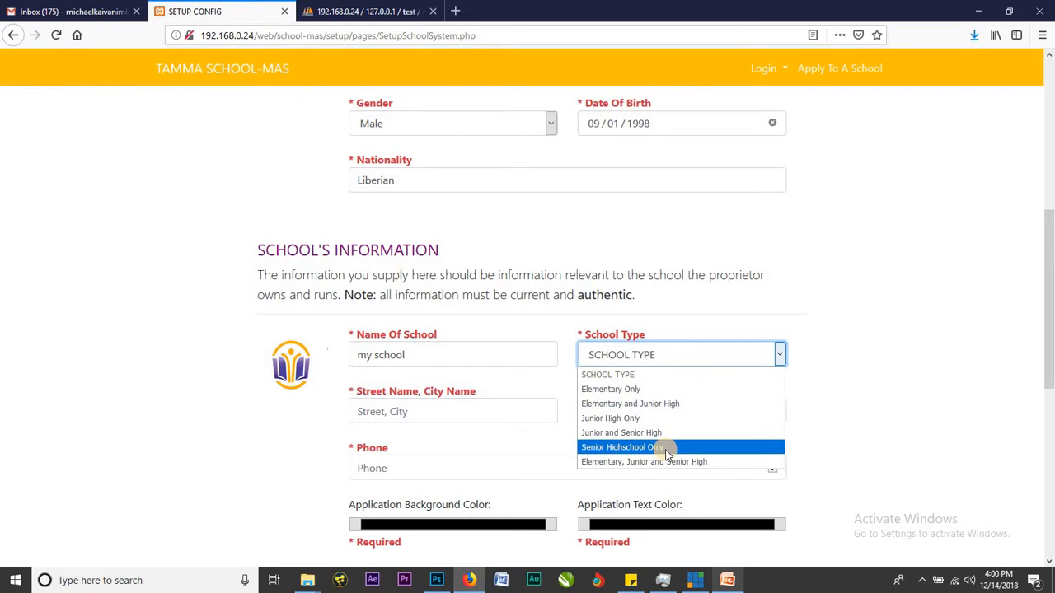
click(768, 375)
Fill the school's street and e-mail from saved suggestions and enter its phone number.
click(490, 411)
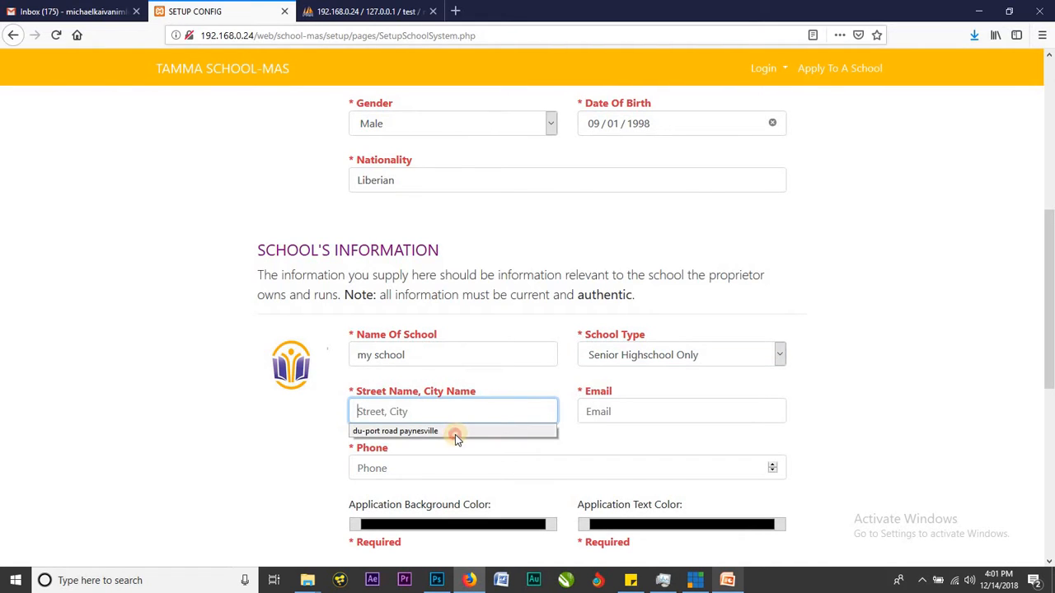
click(456, 432)
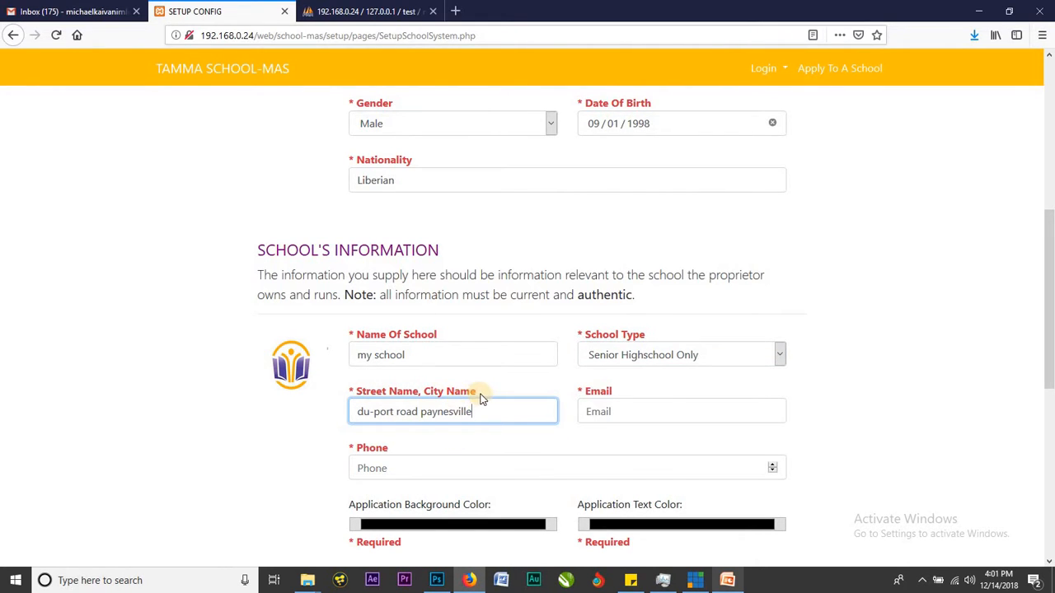
click(649, 405)
click(649, 407)
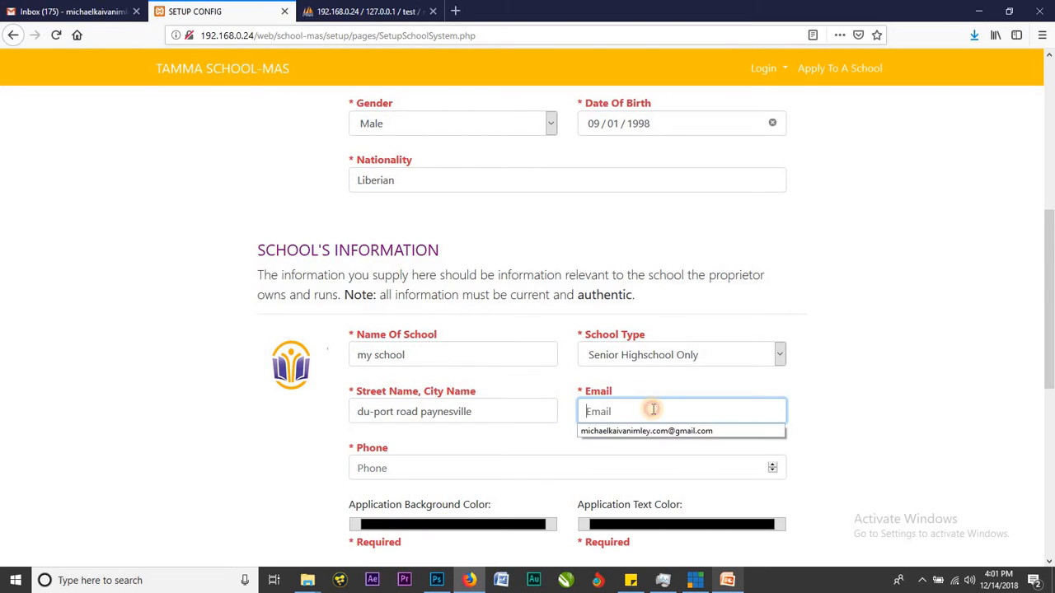
click(656, 430)
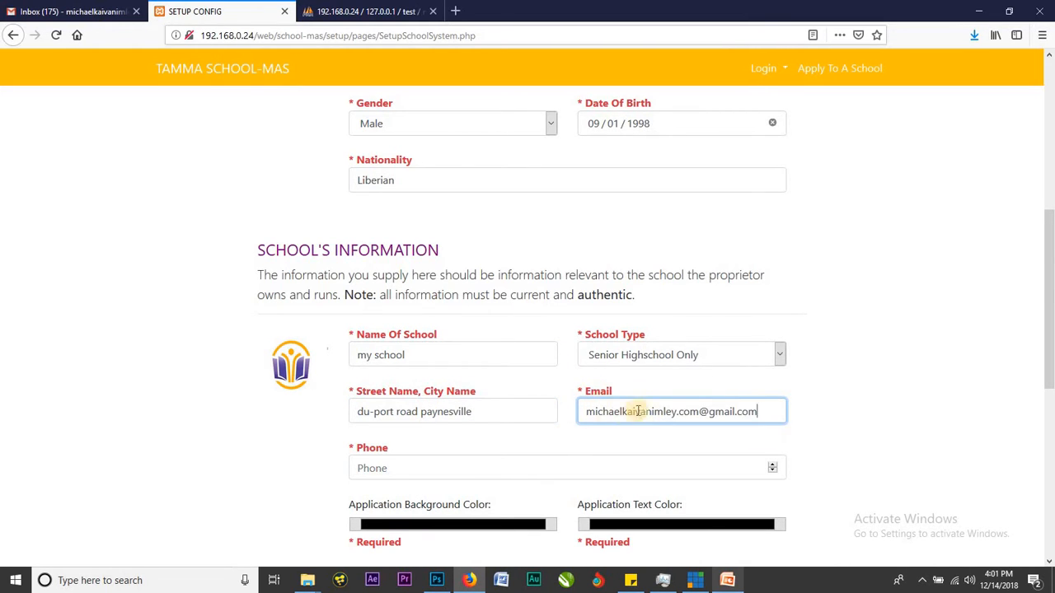
scroll(641, 372, down, 3)
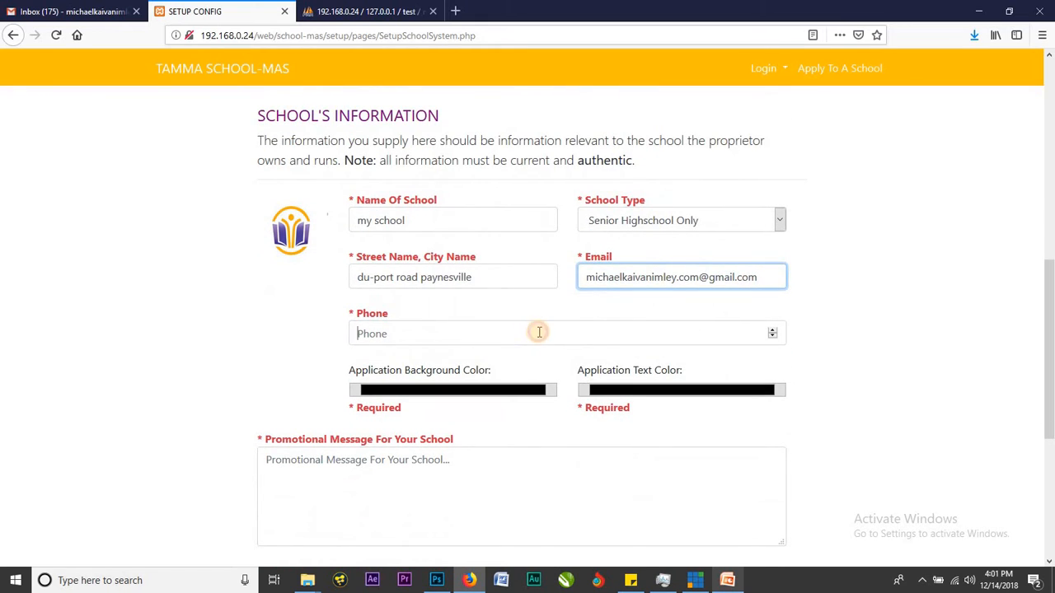
click(539, 332)
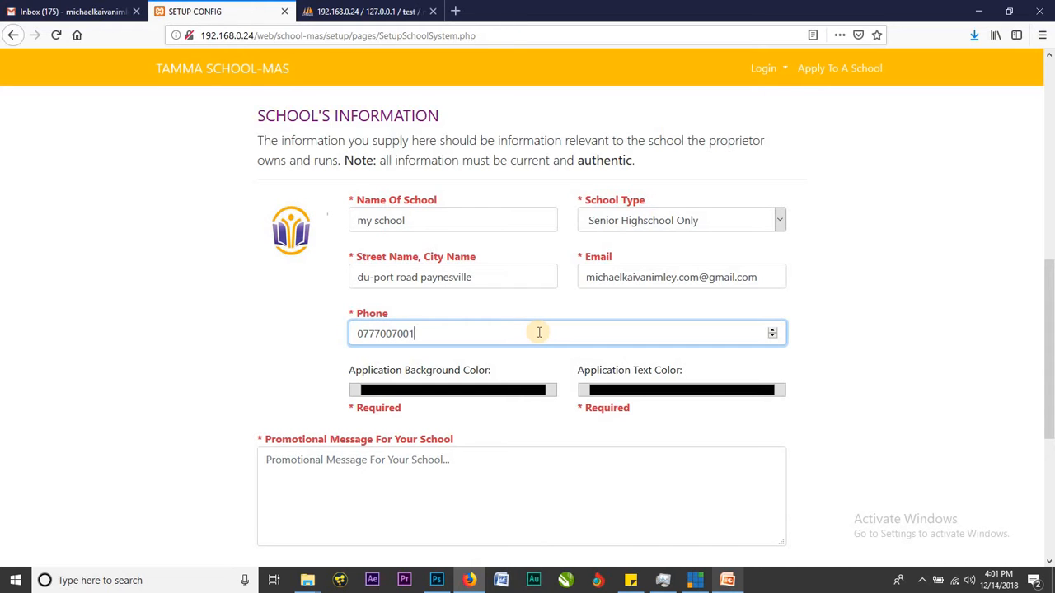
scroll(545, 335, down, 1)
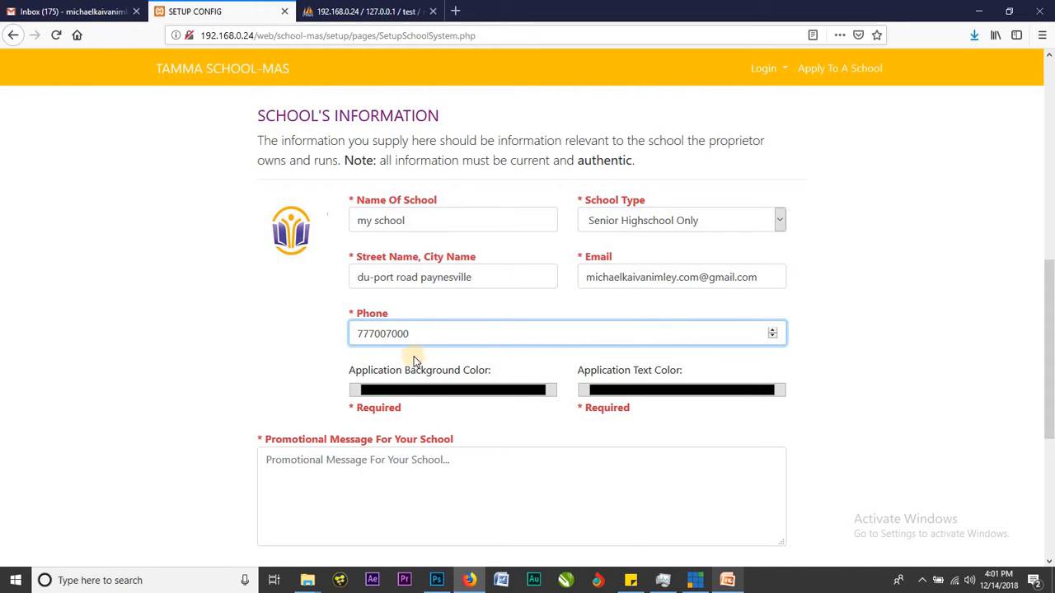
scroll(429, 350, down, 2)
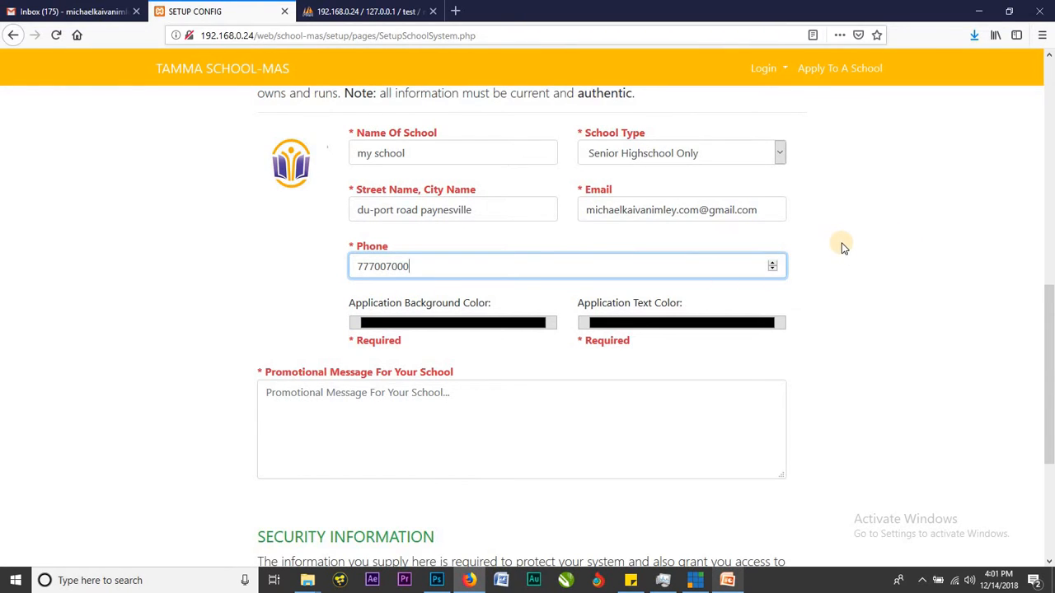
click(838, 291)
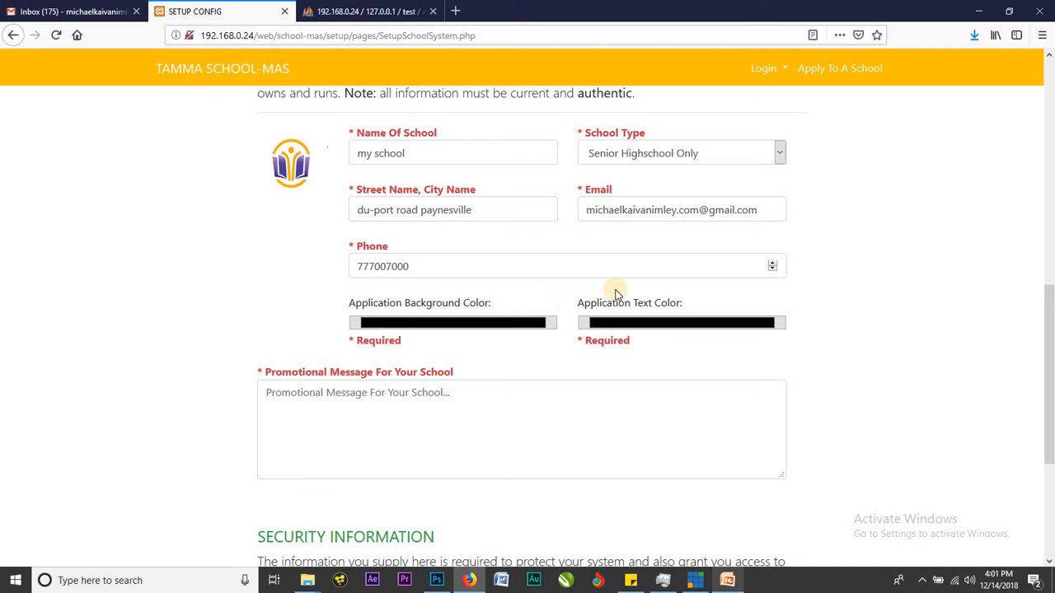
Set the Application Background Color to red.
click(520, 324)
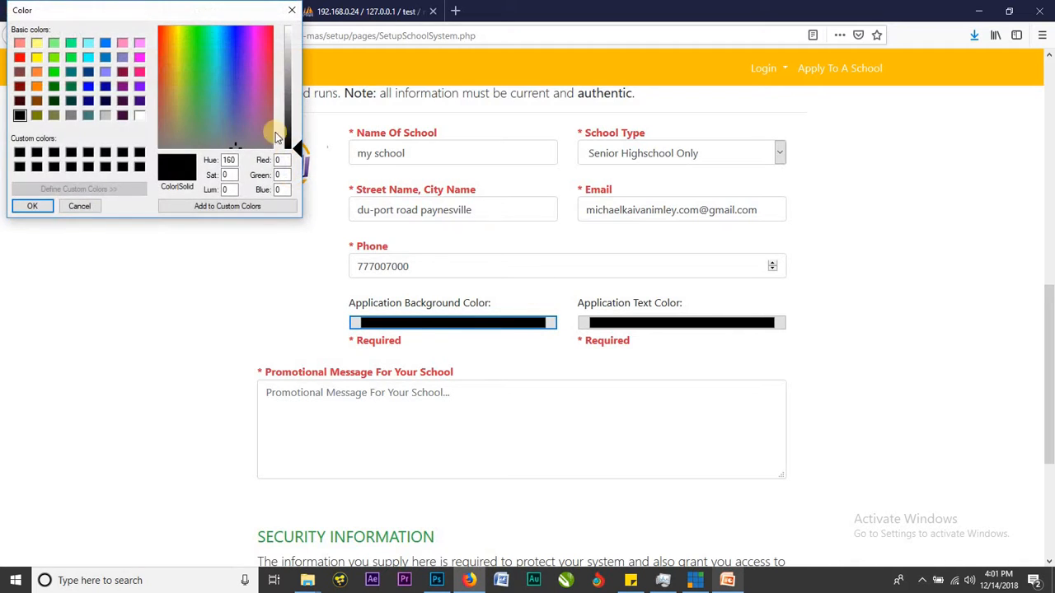
click(19, 57)
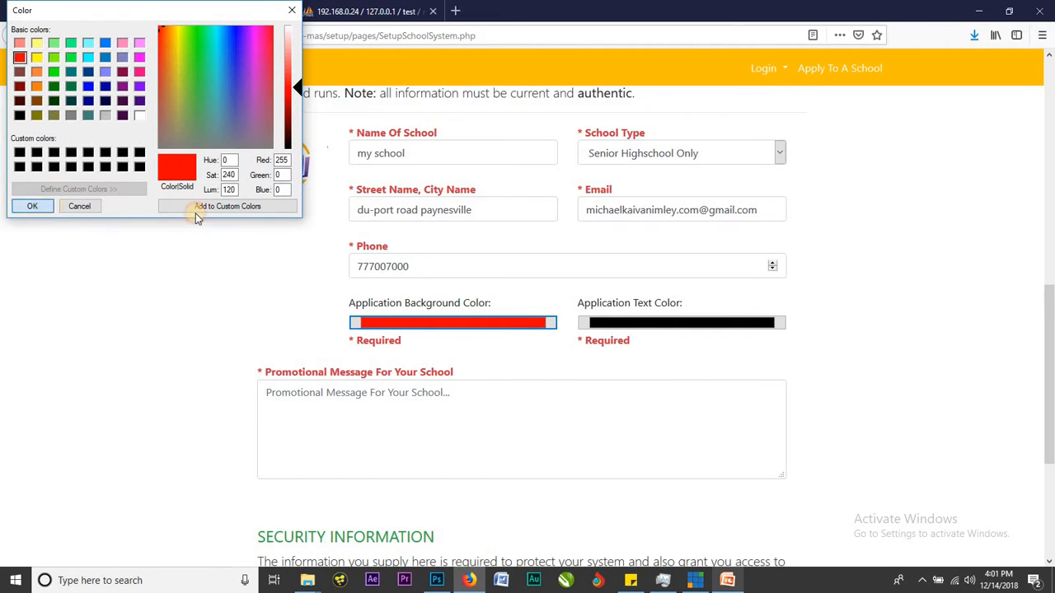
key(Return)
Set the Application Text Color to white.
click(732, 322)
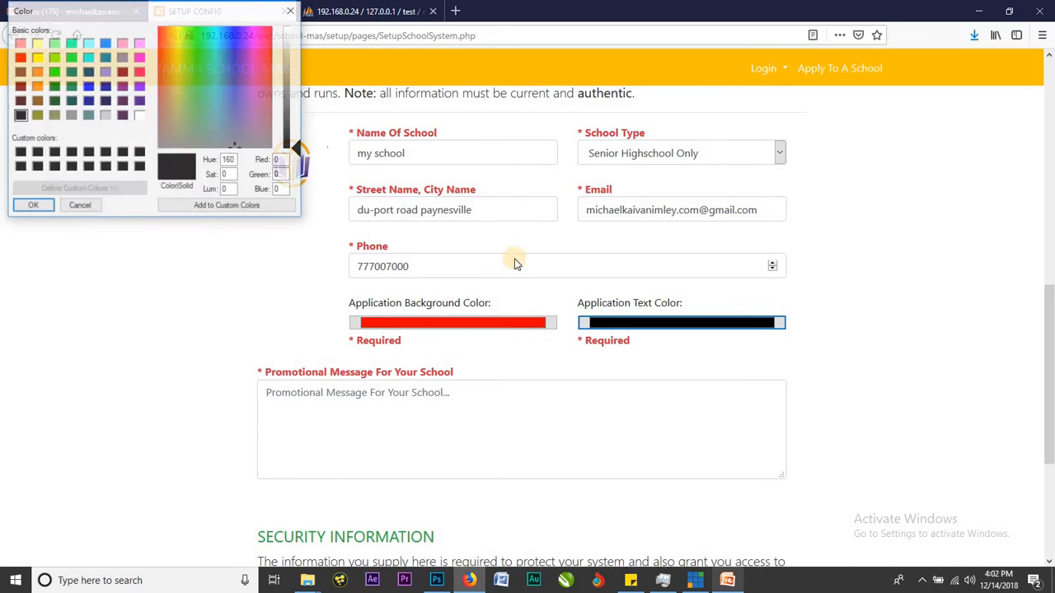
click(140, 116)
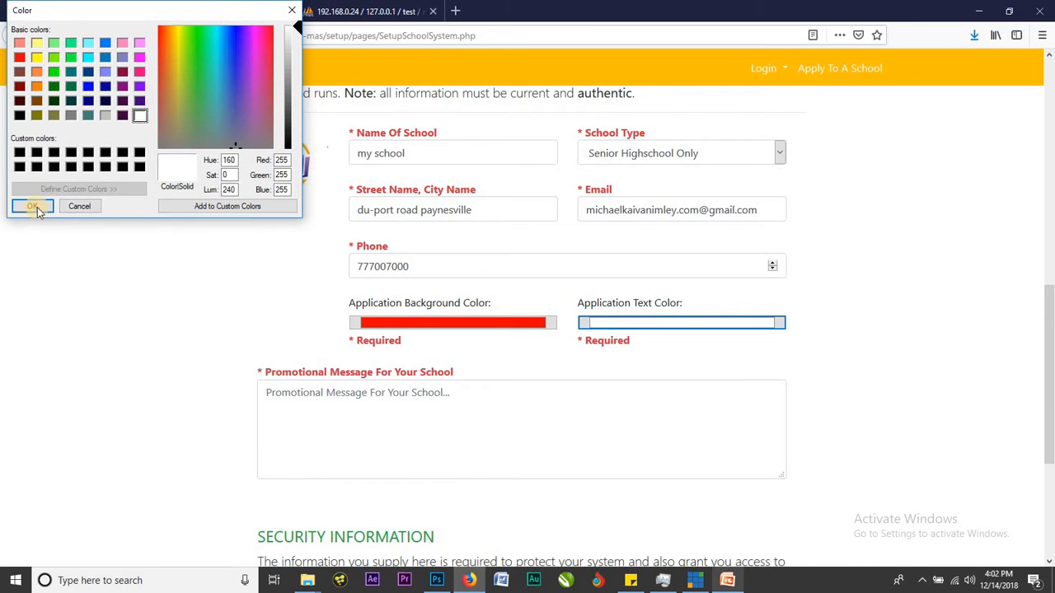
click(33, 206)
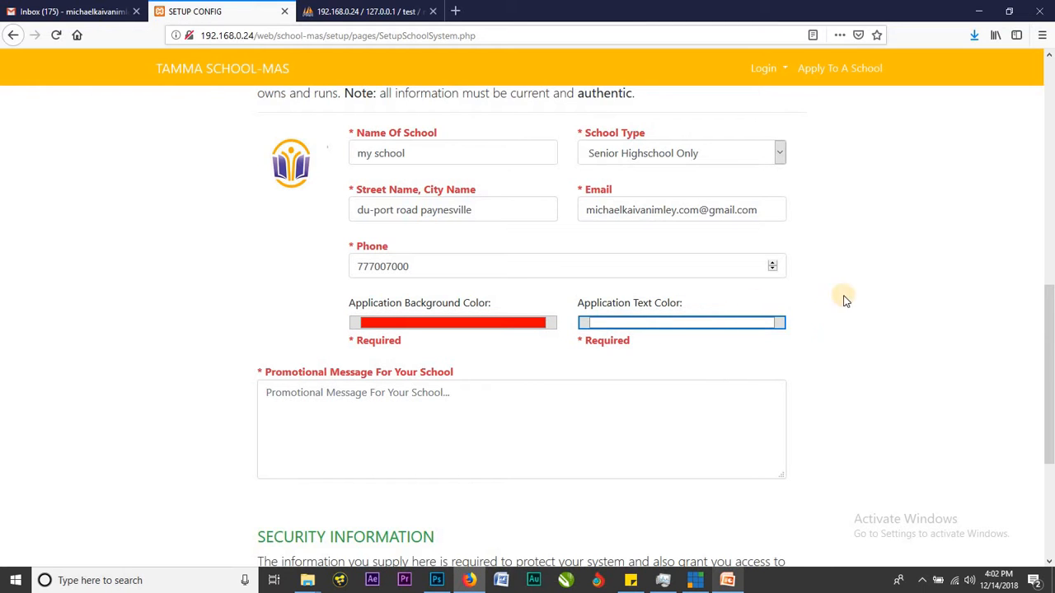
scroll(808, 308, down, 3)
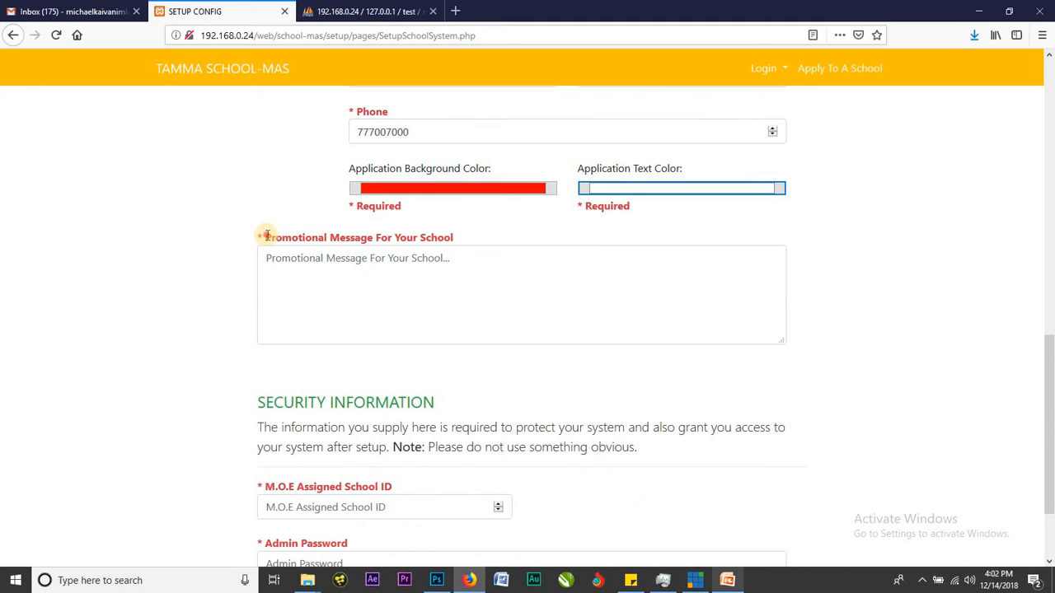
Write 'this is my school' in the Promotional Message For Your School box.
drag(267, 235, 462, 280)
click(348, 236)
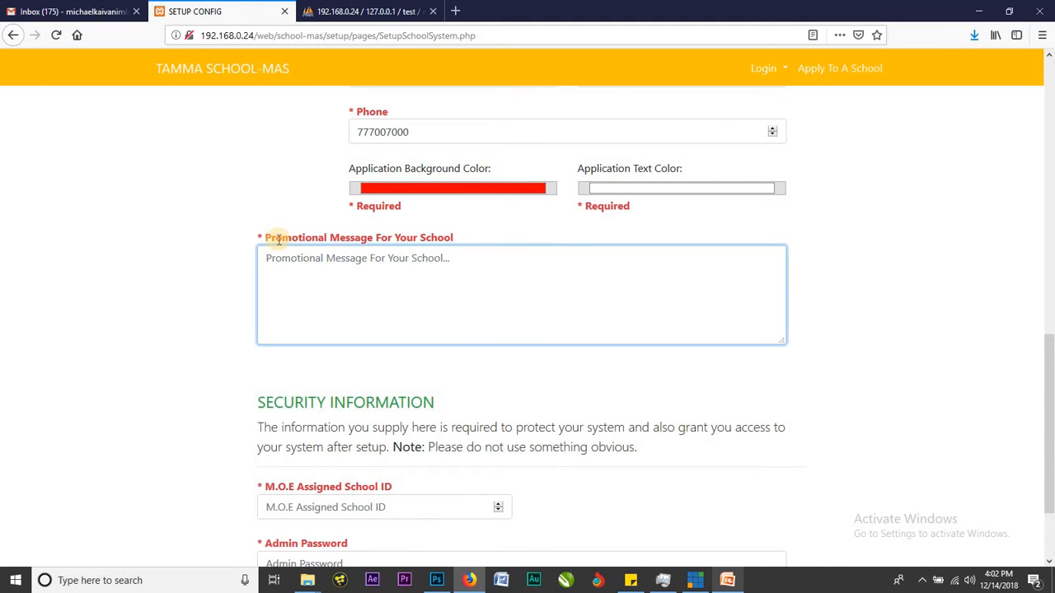
drag(270, 237, 461, 240)
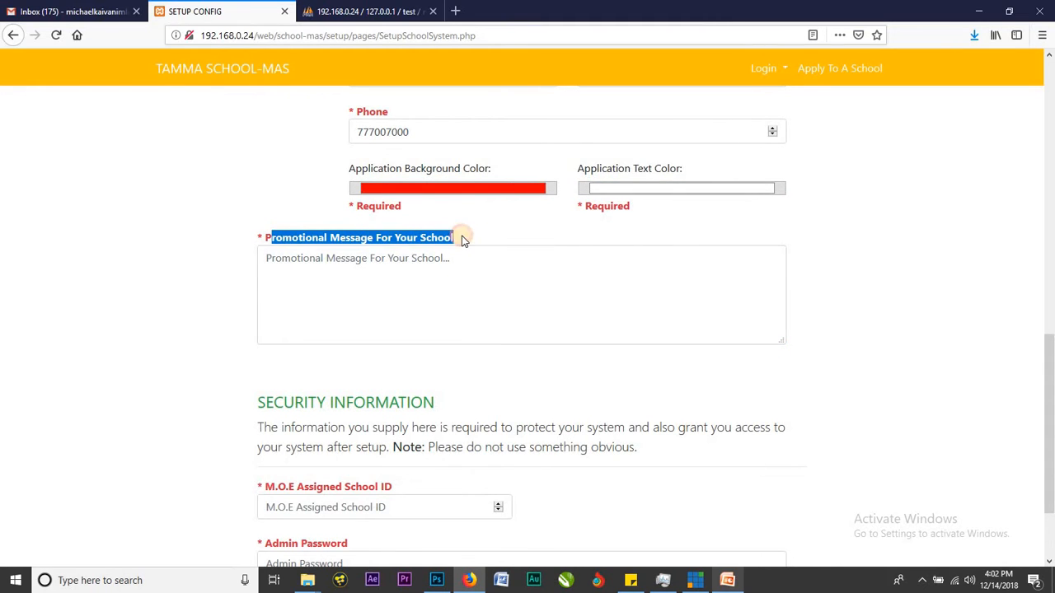
click(506, 262)
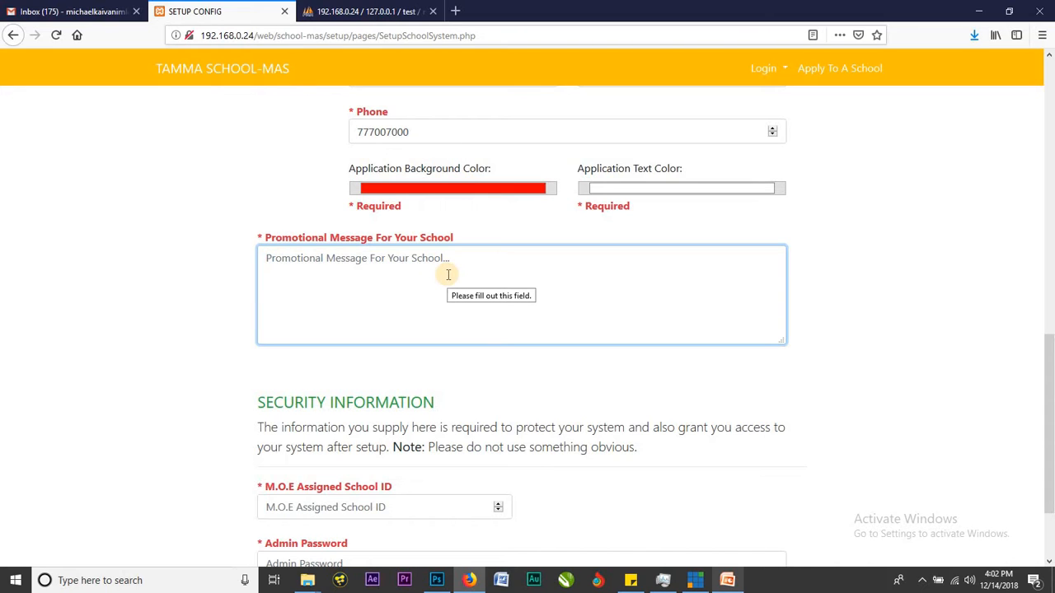
text(this is my school)
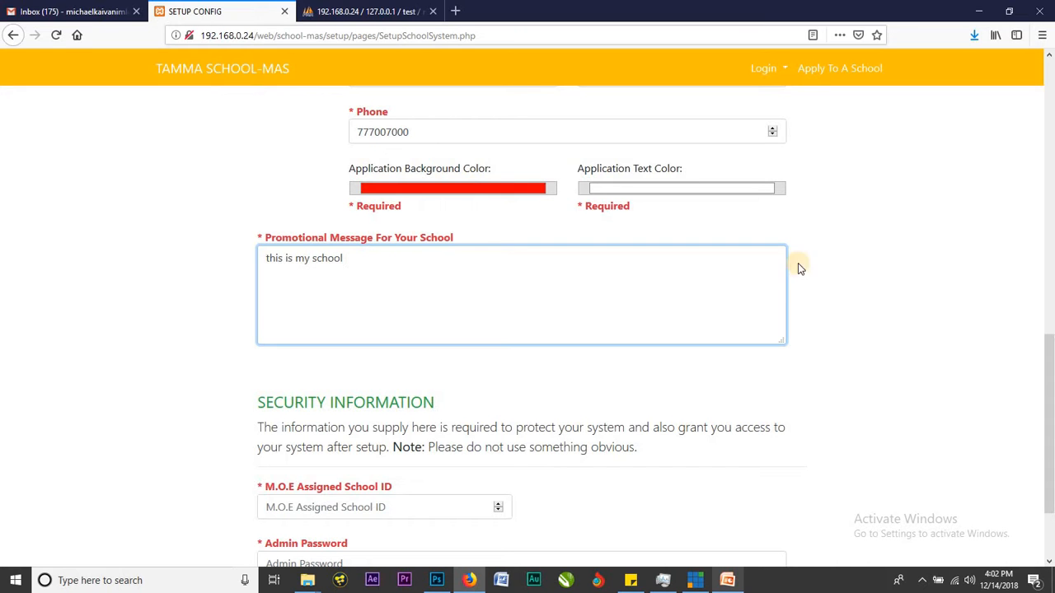
click(828, 261)
scroll(831, 256, down, 3)
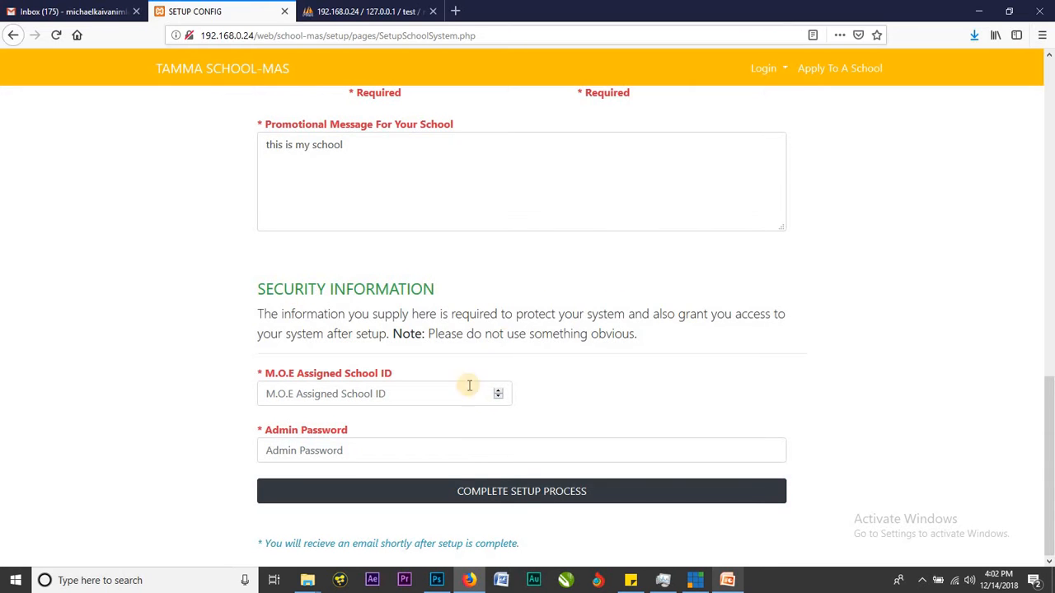
Enter the ministry-assigned ID in the M.O.E Assigned School ID field.
scroll(649, 278, up, 9)
click(494, 239)
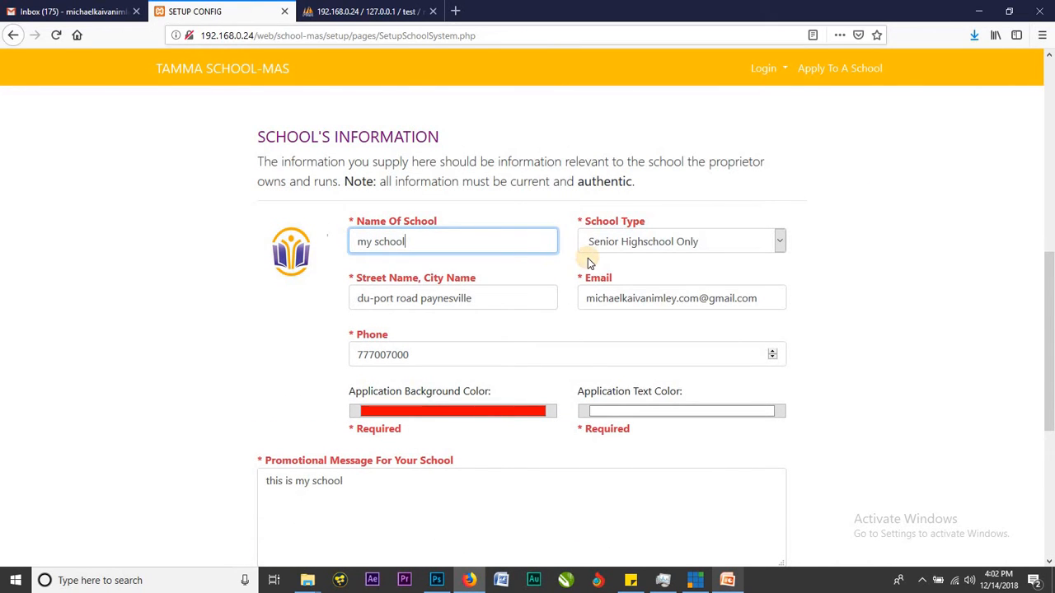
scroll(485, 360, down, 8)
click(450, 391)
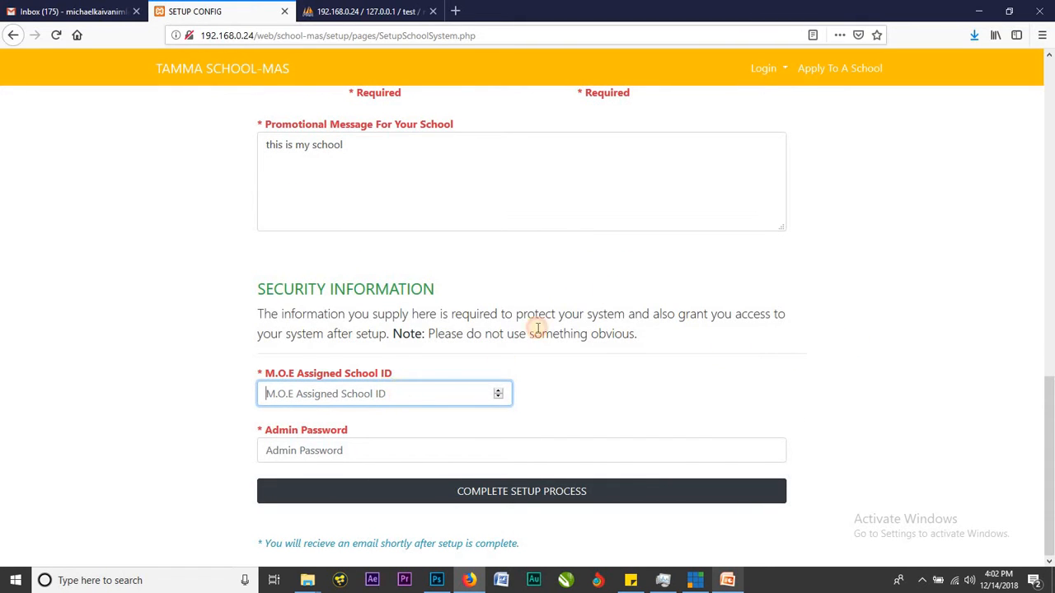
scroll(547, 328, up, 1)
scroll(494, 321, up, 8)
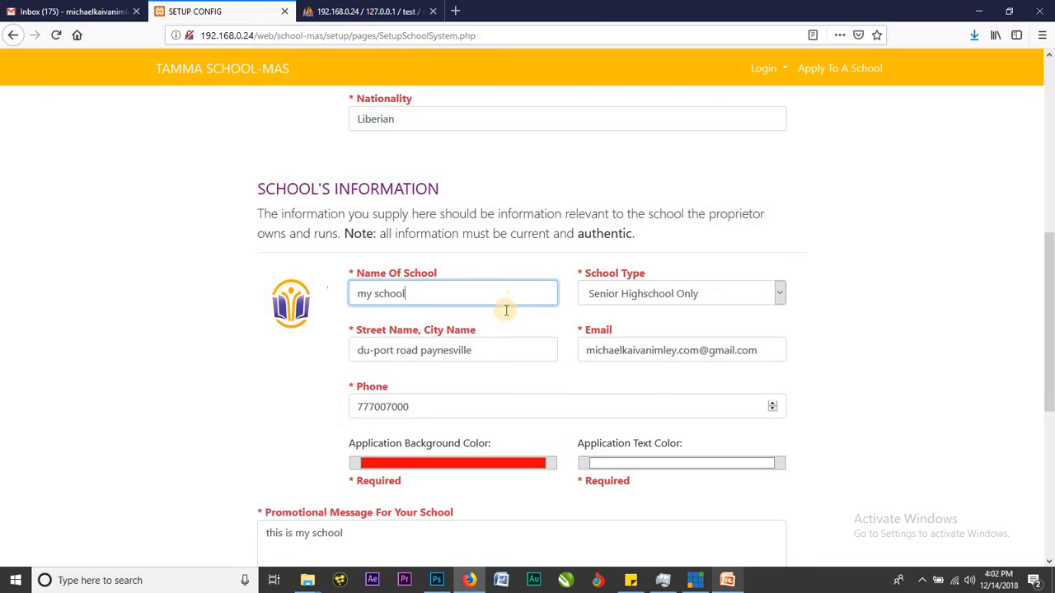
scroll(498, 309, down, 5)
click(400, 386)
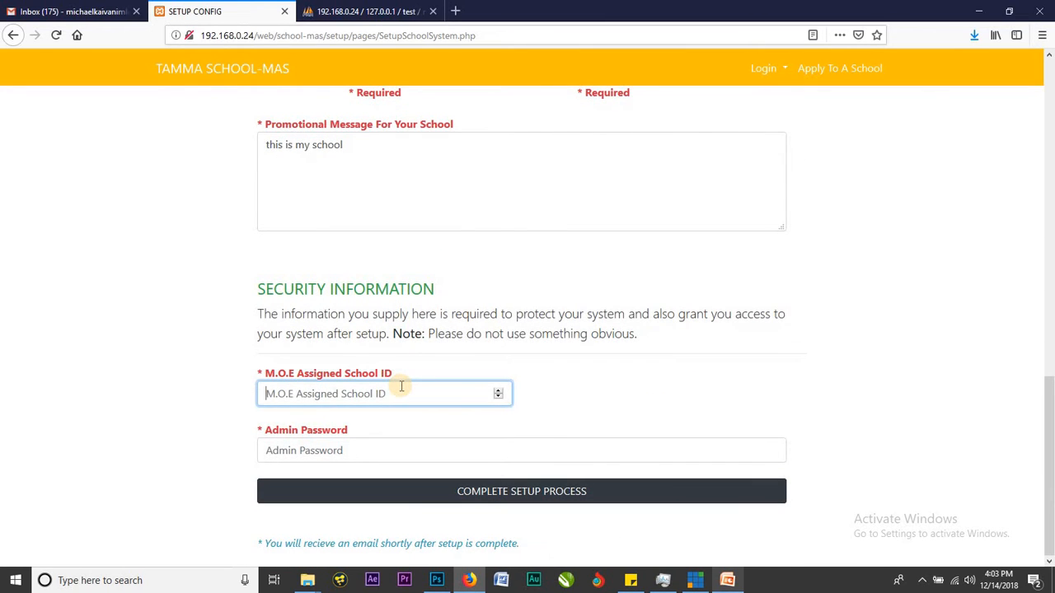
text(123456)
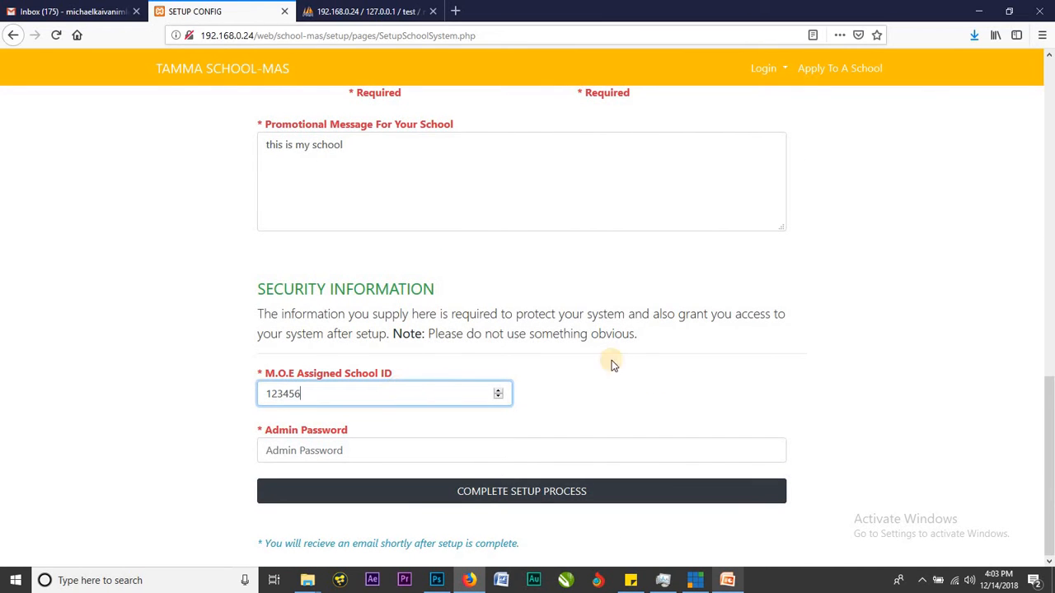
click(697, 328)
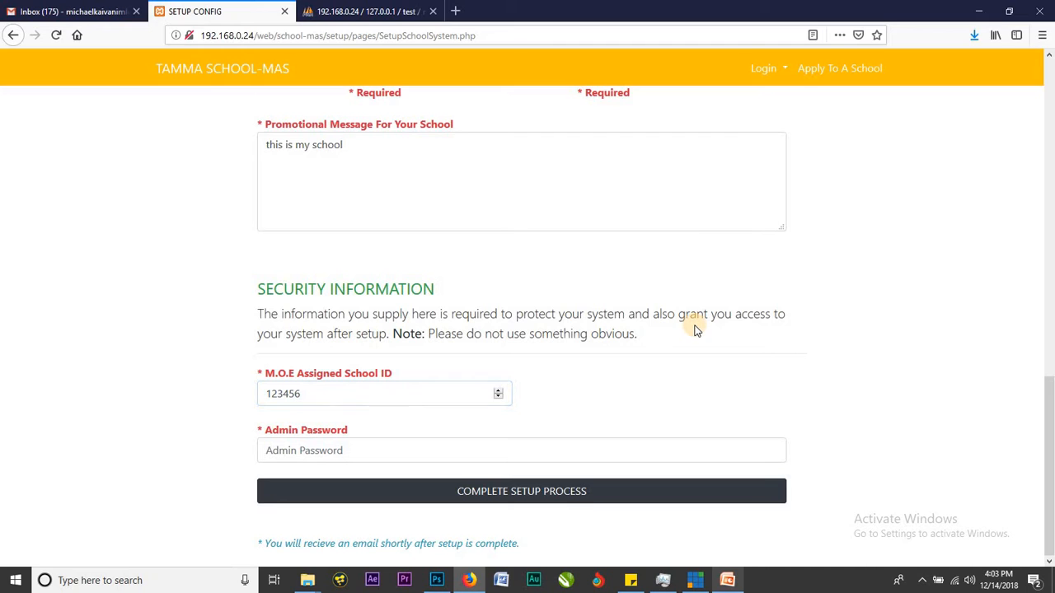
Type the admin password into the Admin Password field.
click(520, 447)
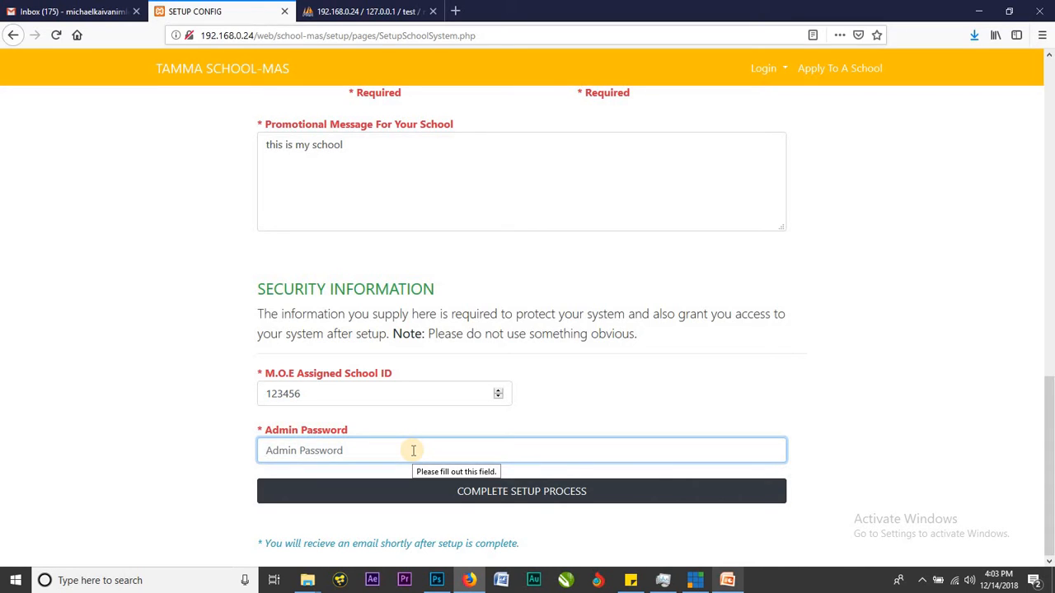
text(•••••)
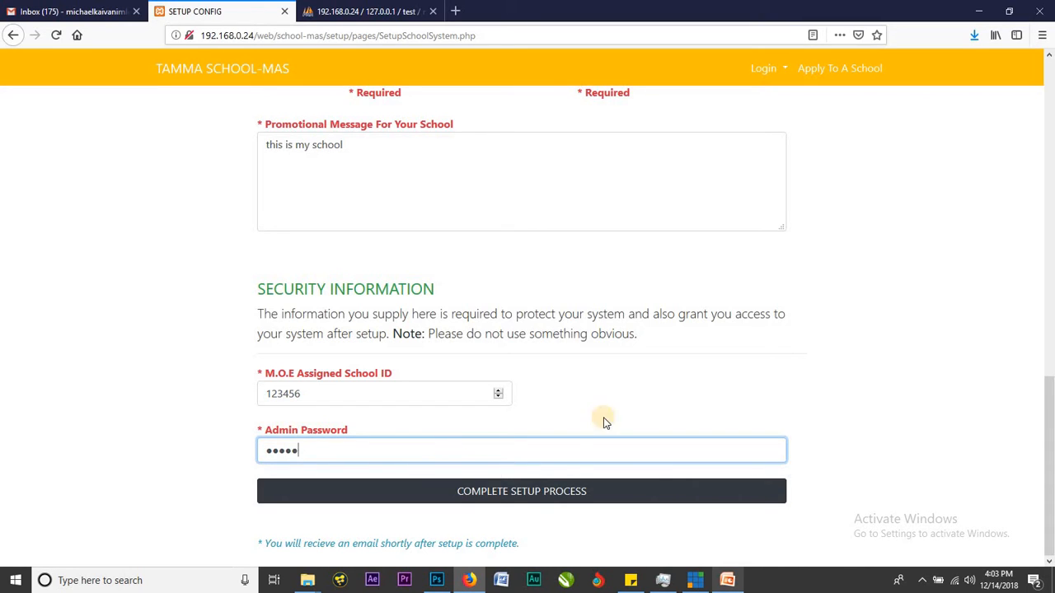
click(729, 398)
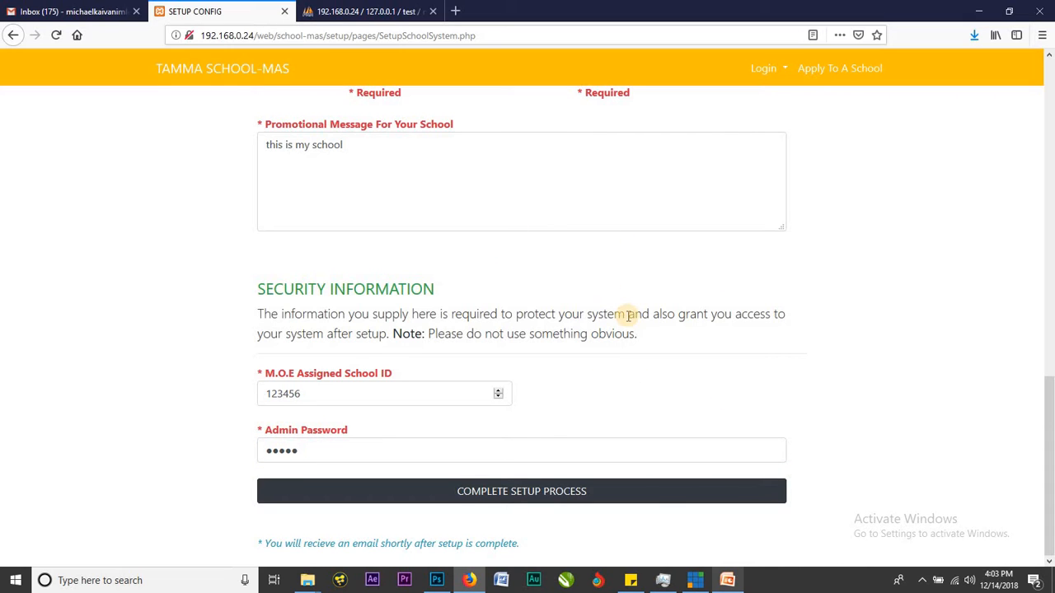
drag(266, 543, 571, 541)
click(571, 542)
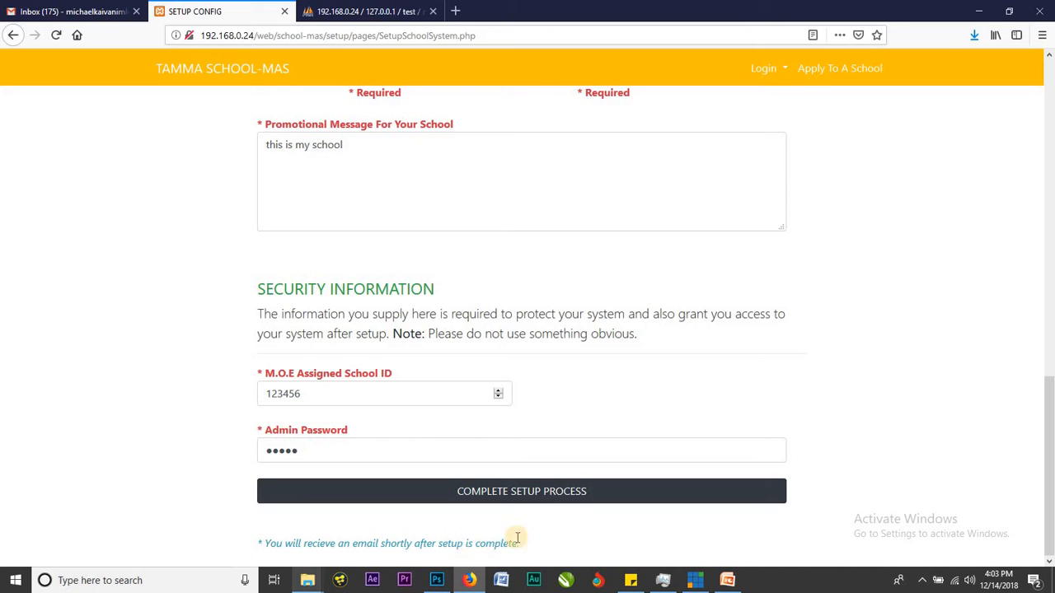
scroll(662, 407, up, 7)
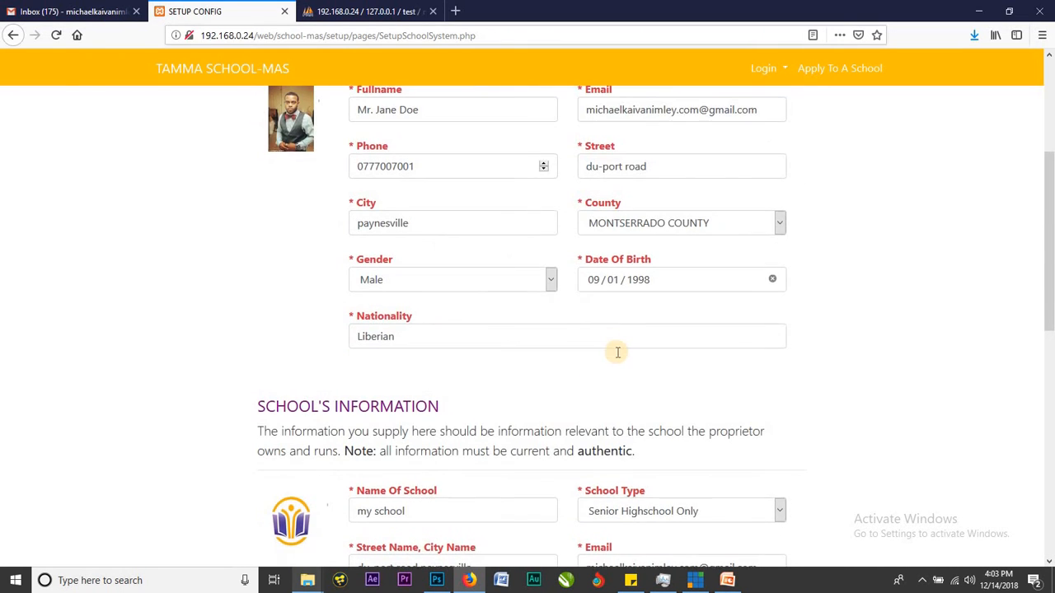
scroll(615, 351, up, 5)
click(591, 315)
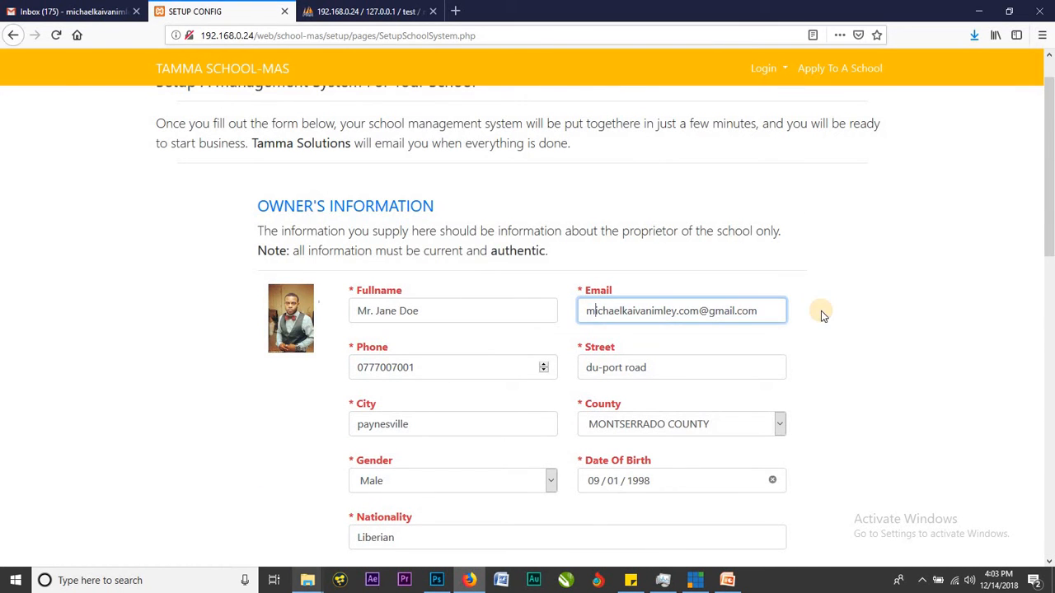
click(772, 311)
click(897, 348)
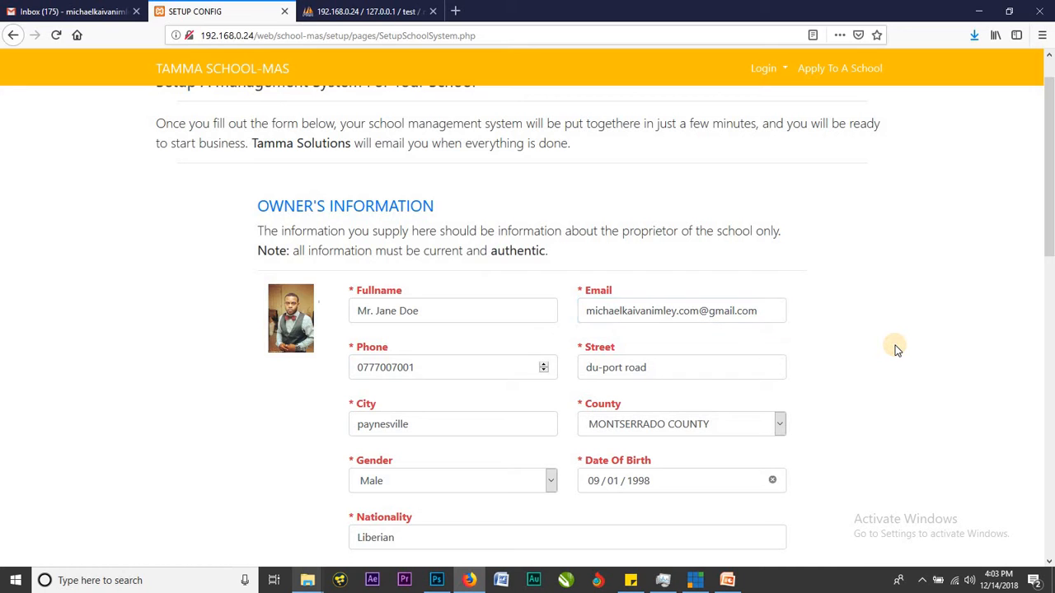
scroll(896, 349, up, 1)
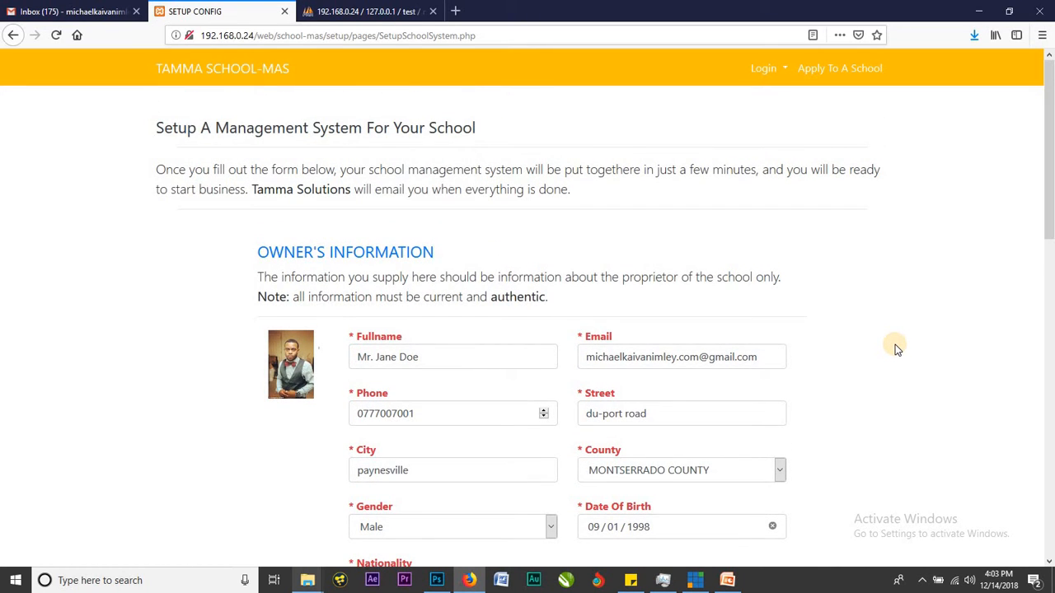
scroll(501, 304, down, 1)
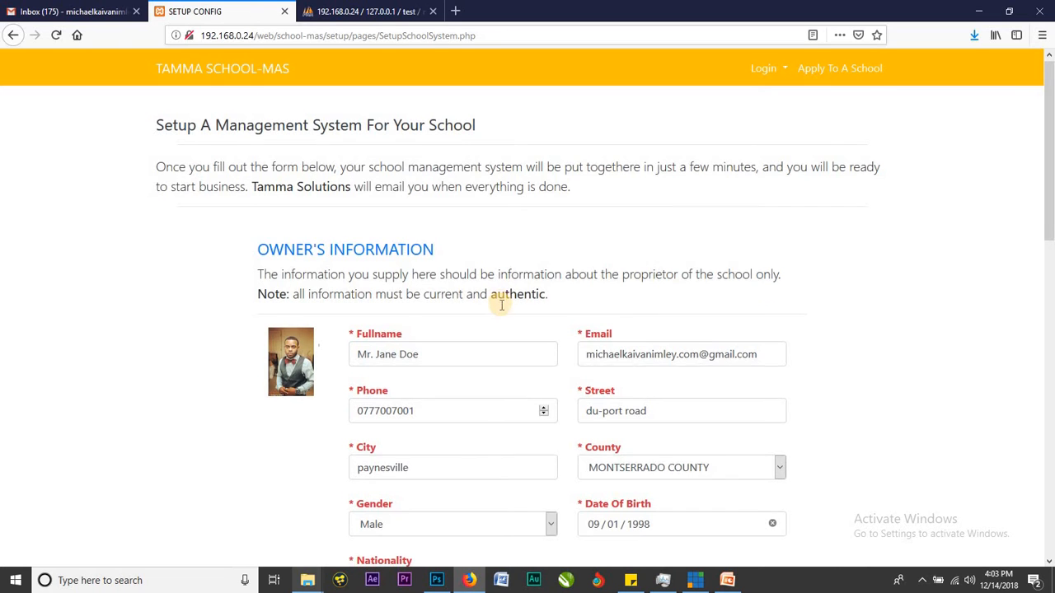
scroll(501, 305, down, 7)
scroll(501, 305, up, 2)
scroll(501, 306, down, 1)
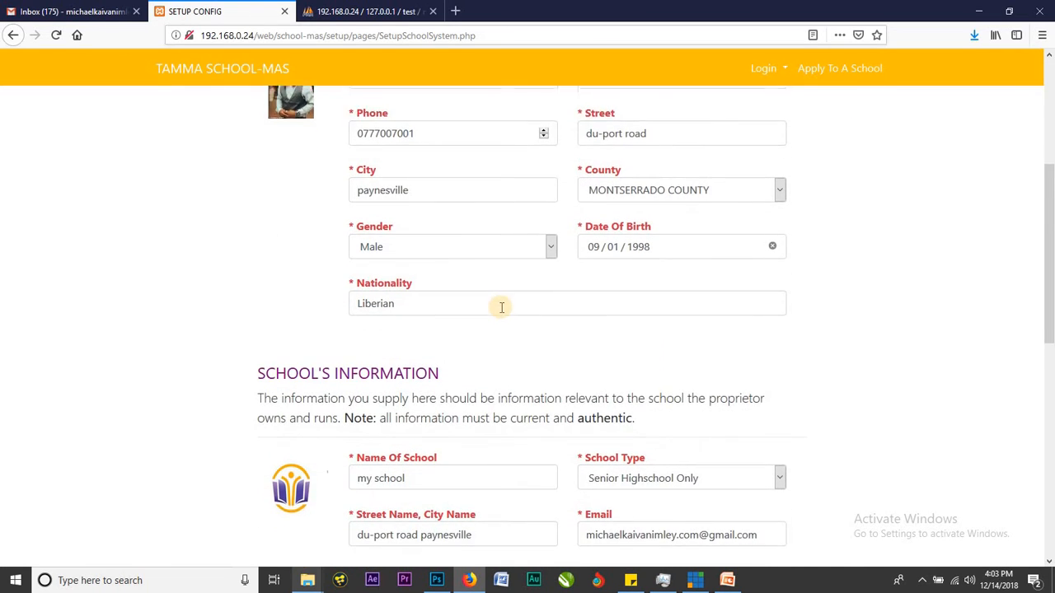
scroll(499, 308, down, 1)
scroll(554, 315, down, 5)
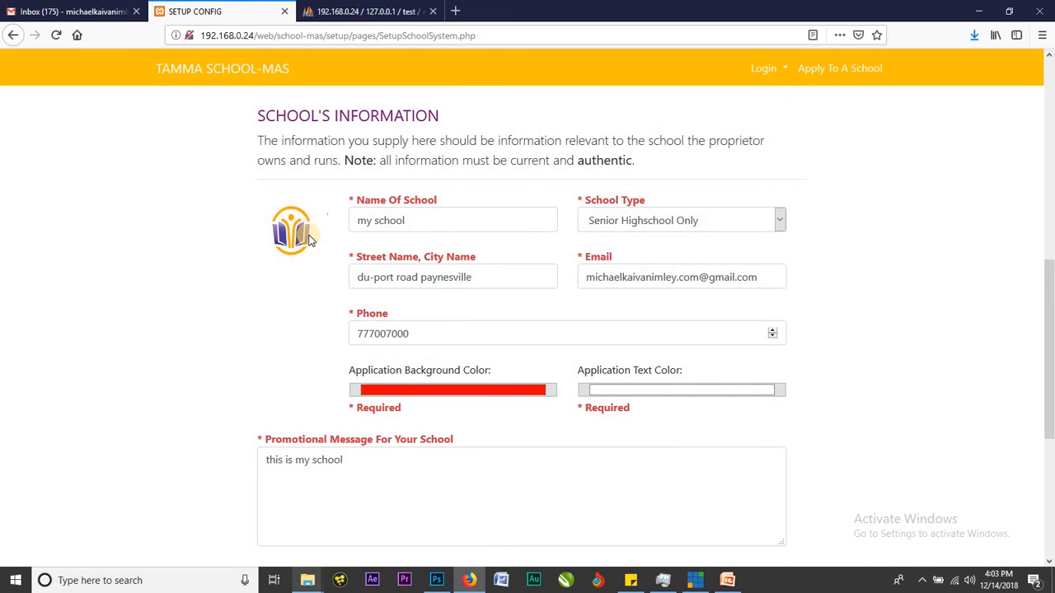
scroll(305, 230, up, 10)
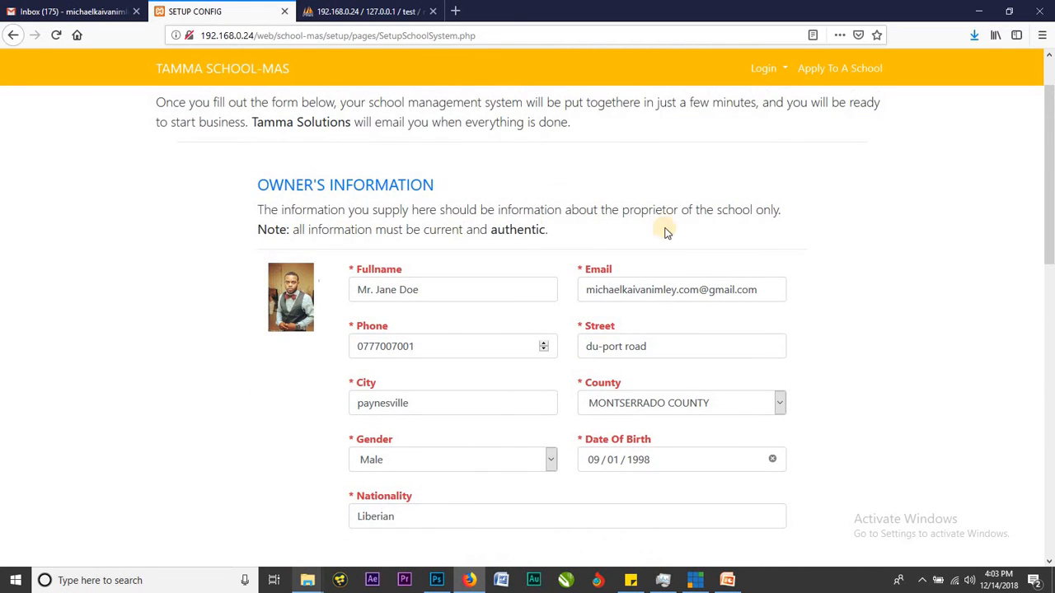
scroll(838, 238, down, 15)
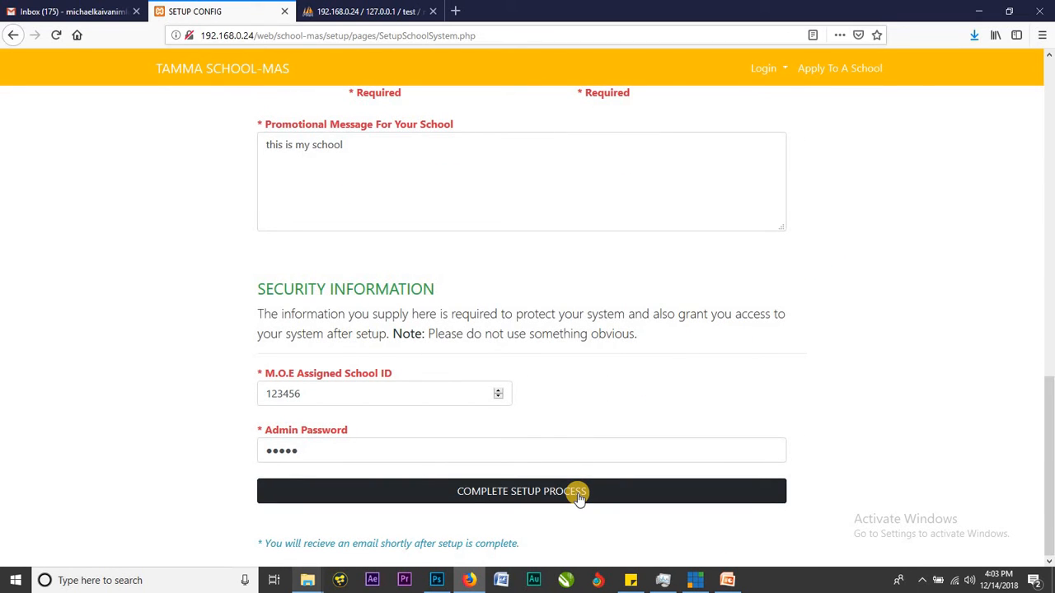
Submit the completed setup form and decline Firefox's offer to save the login.
click(578, 495)
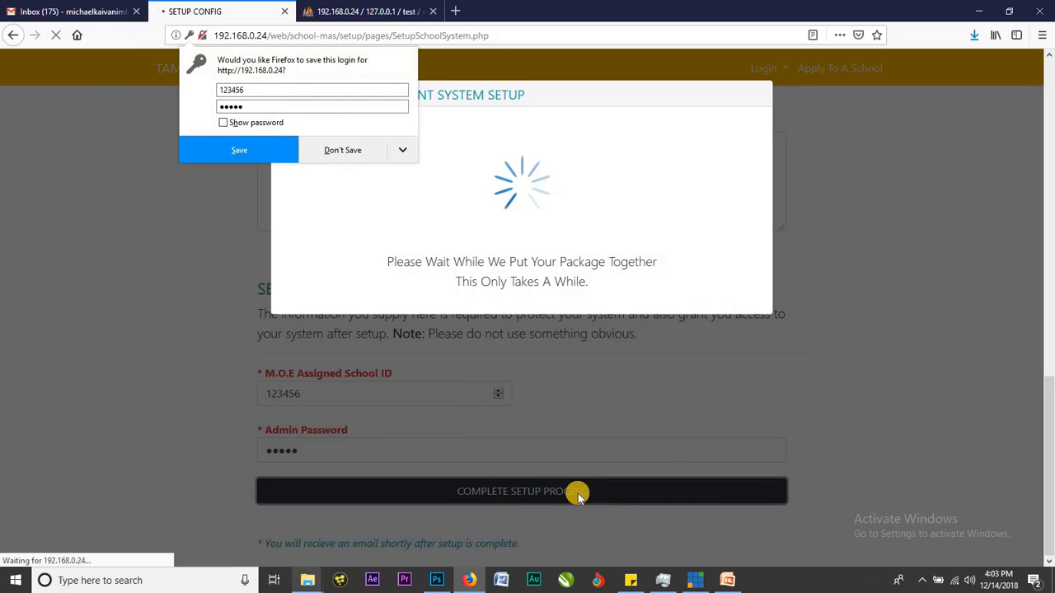
click(343, 152)
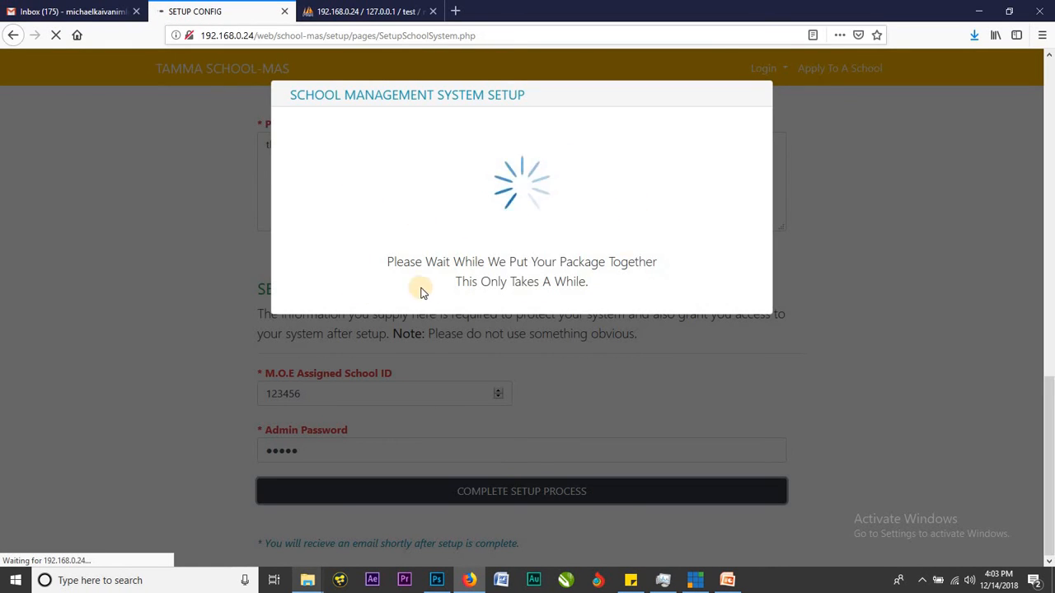